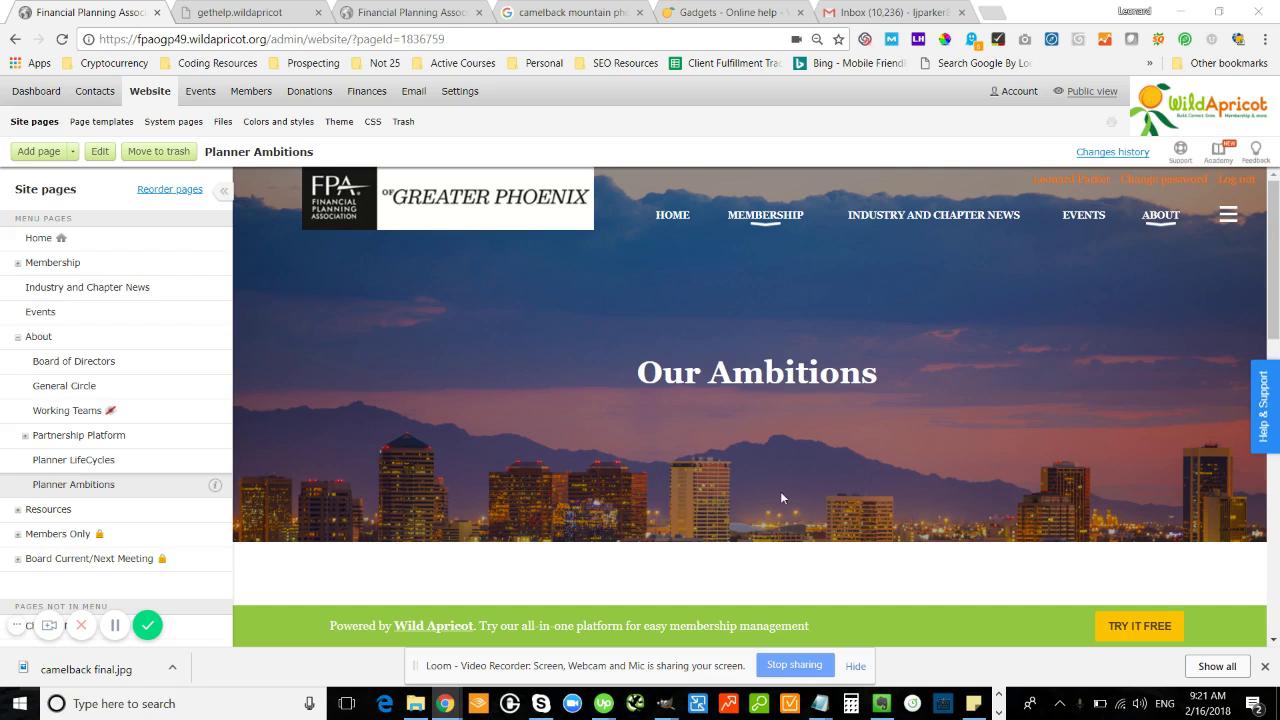
Step: Open the Board of Directors page under About and review the director photos and captions through the whole page
{"action": "mouse_move", "coordinate": [1162, 222]}
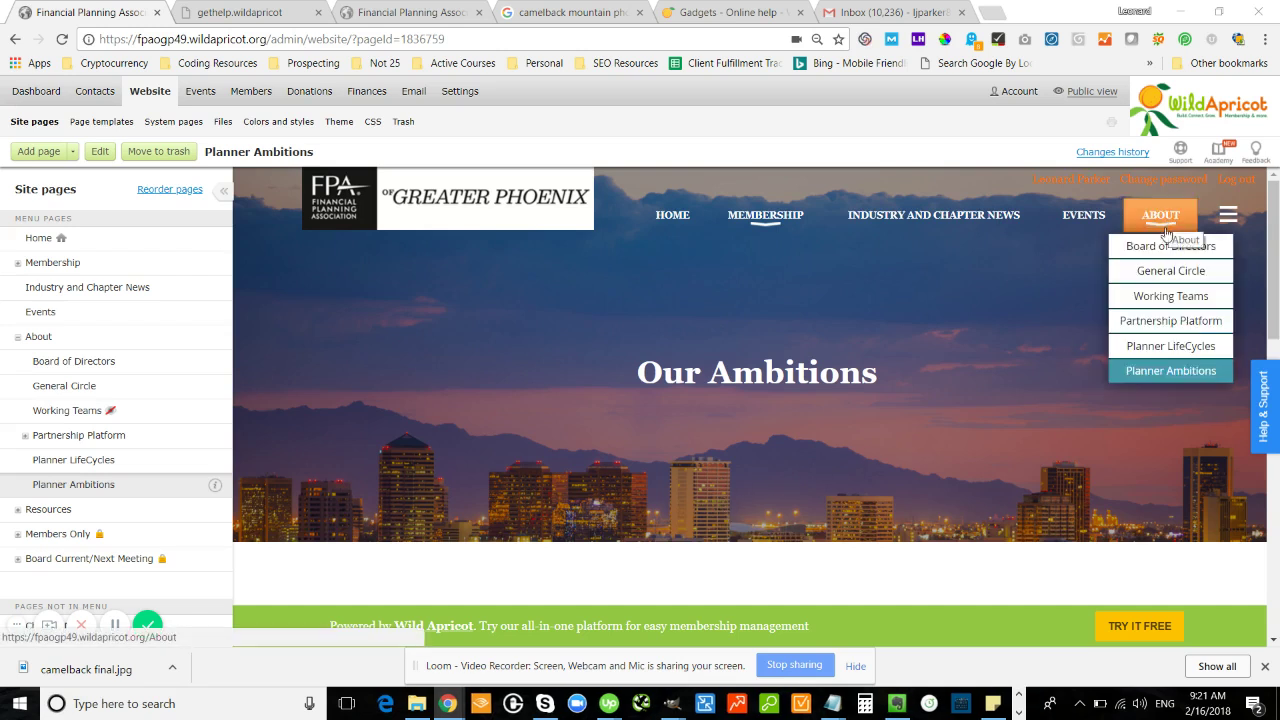
{"action": "left_click", "coordinate": [1160, 248]}
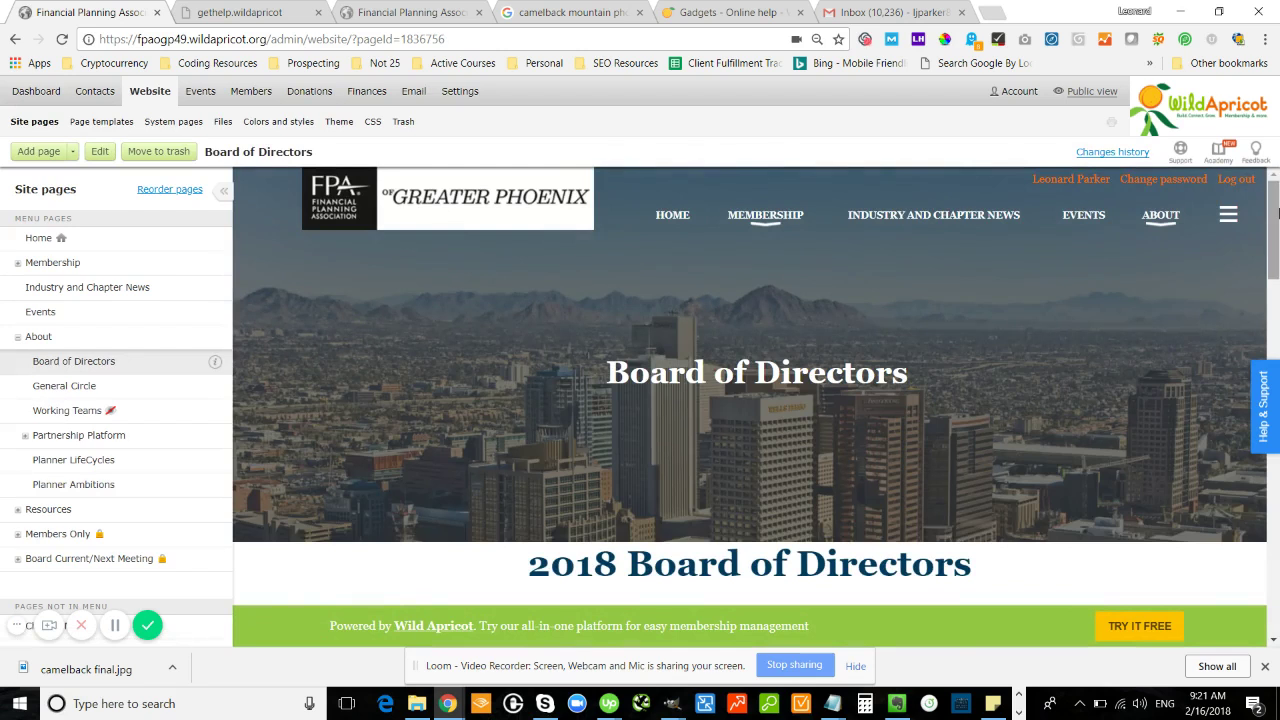
{"action": "left_click_drag", "start_coordinate": [1277, 210], "coordinate": [1277, 294]}
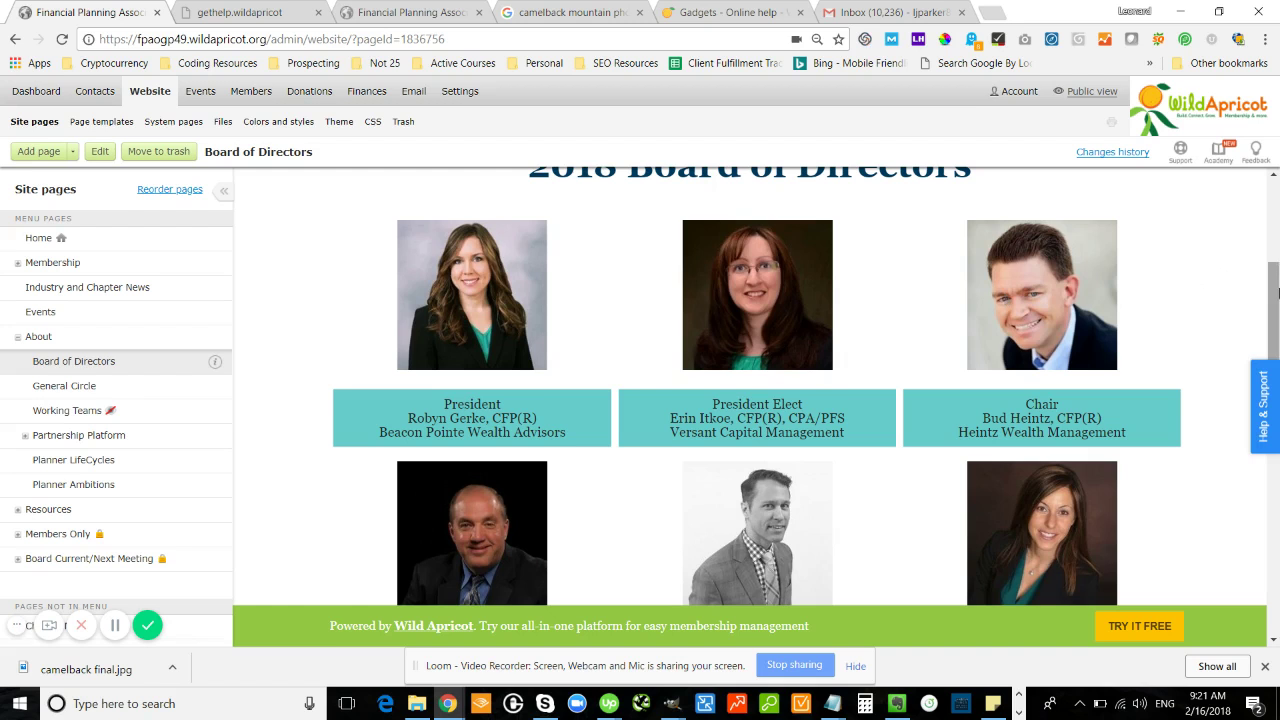
{"action": "left_click", "coordinate": [1278, 292]}
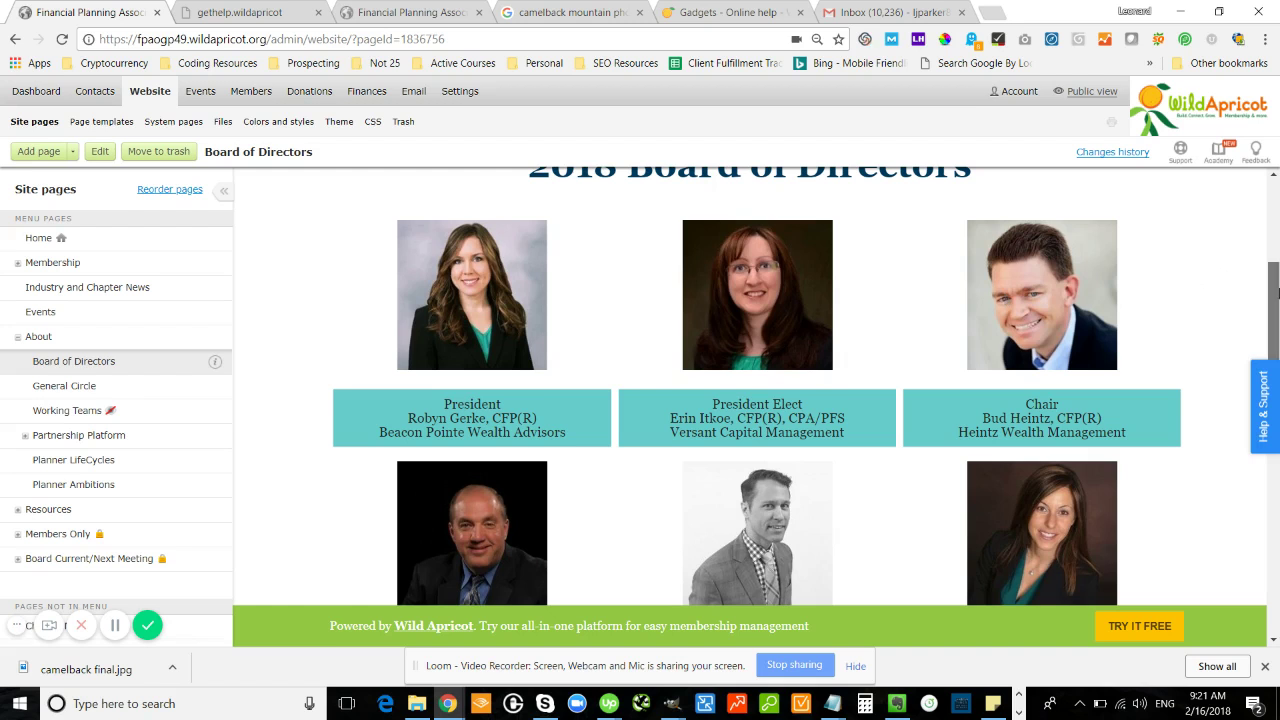
{"action": "mouse_move", "coordinate": [1278, 292]}
{"action": "left_mouse_down"}
{"action": "mouse_move", "coordinate": [1275, 364]}
{"action": "mouse_move", "coordinate": [1255, 300]}
{"action": "left_mouse_up"}
{"action": "left_click", "coordinate": [1277, 332]}
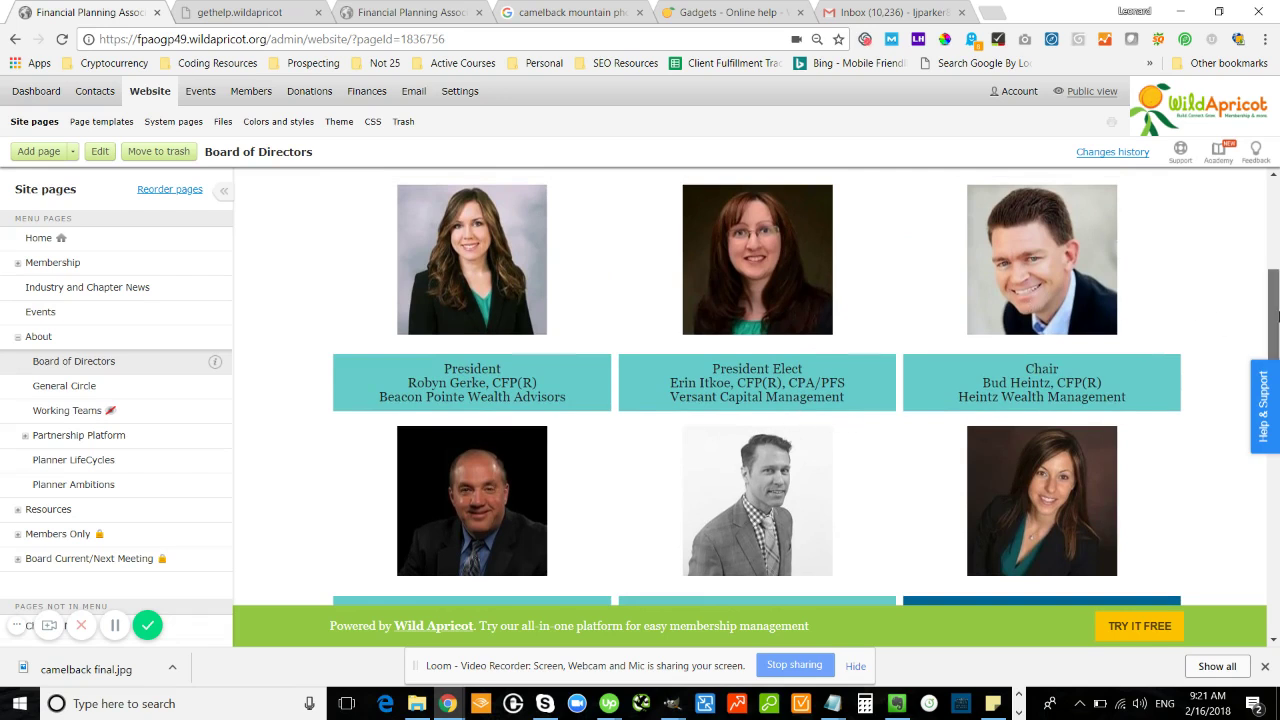
{"action": "left_click_drag", "start_coordinate": [1277, 316], "coordinate": [1272, 427]}
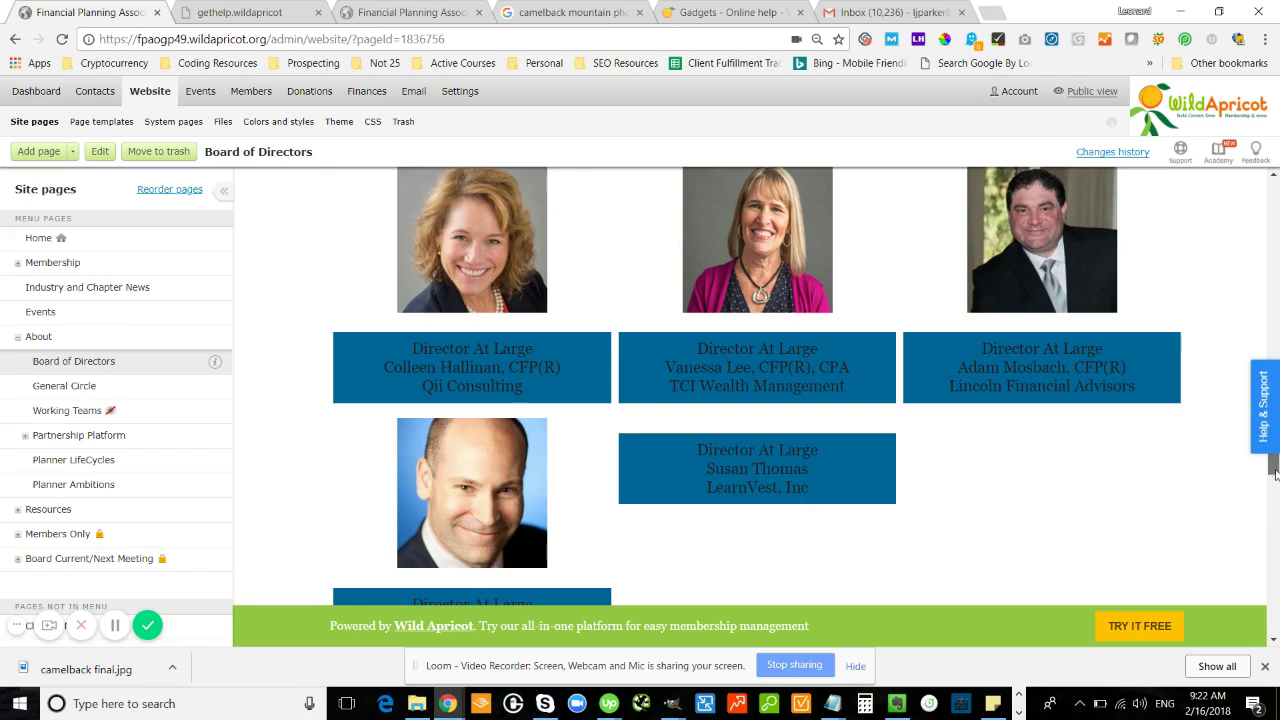
{"action": "left_click_drag", "start_coordinate": [1274, 470], "coordinate": [1219, 334]}
{"action": "scroll", "coordinate": [1219, 334], "scroll_direction": "up", "scroll_amount": 1}
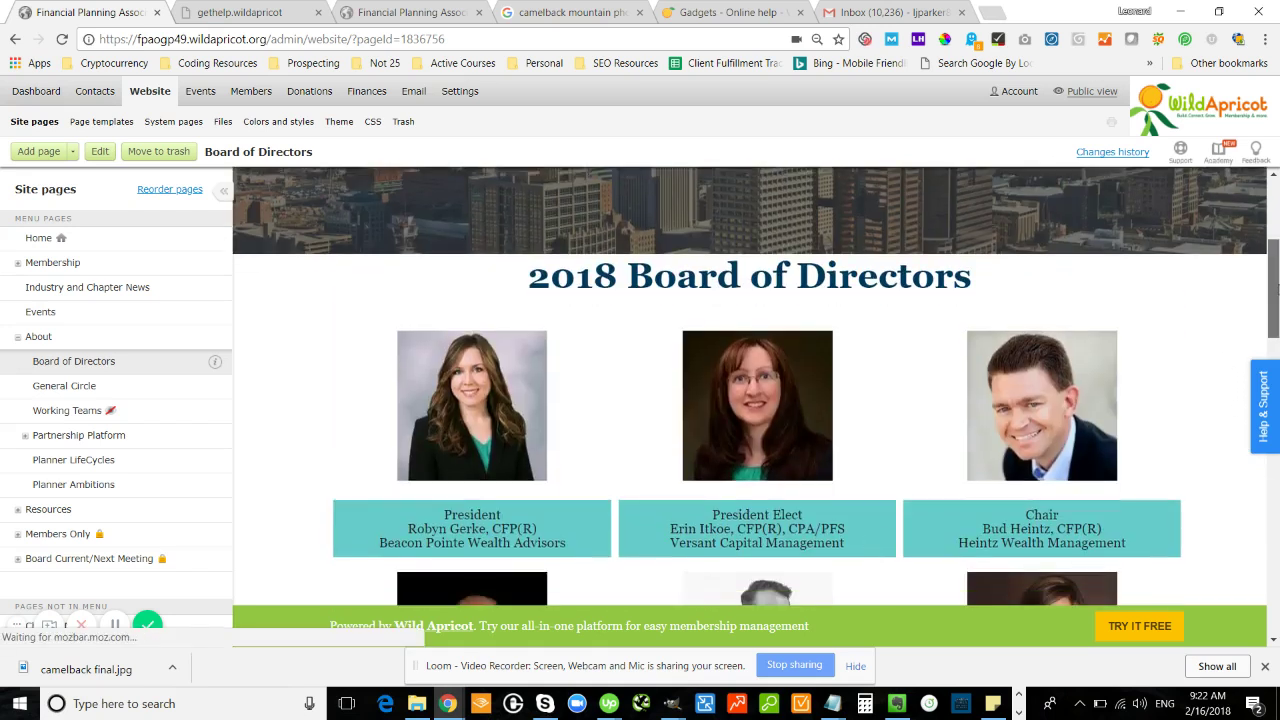
{"action": "scroll", "coordinate": [1276, 288], "scroll_direction": "down", "scroll_amount": 4}
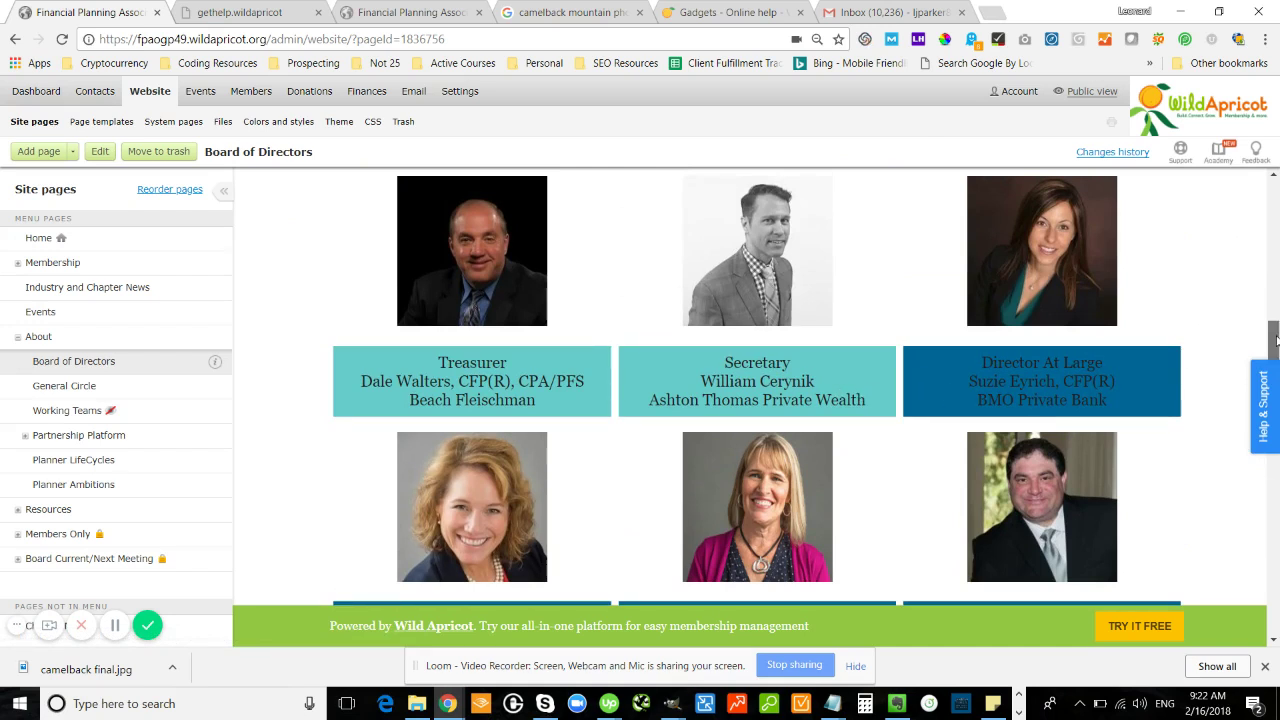
{"action": "left_click_drag", "start_coordinate": [1276, 340], "coordinate": [1276, 570]}
{"action": "scroll", "coordinate": [1232, 232], "scroll_direction": "up", "scroll_amount": 10}
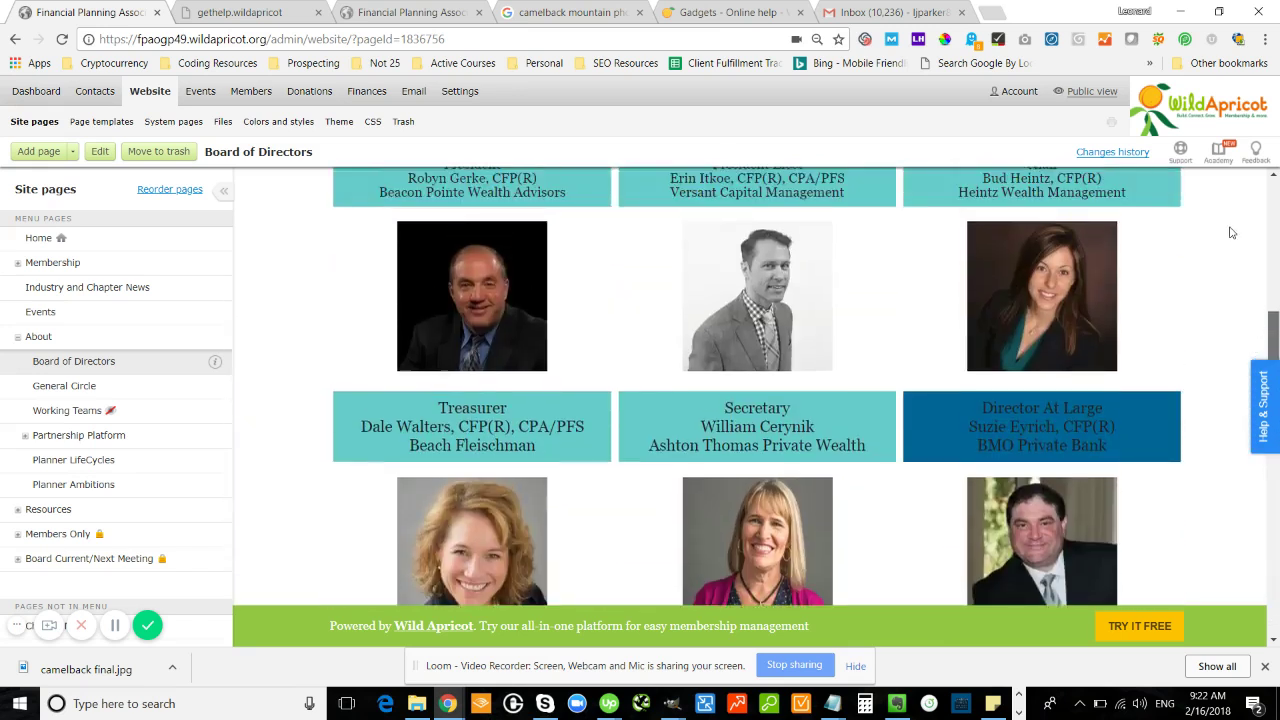
{"action": "scroll", "coordinate": [1232, 232], "scroll_direction": "up", "scroll_amount": 5}
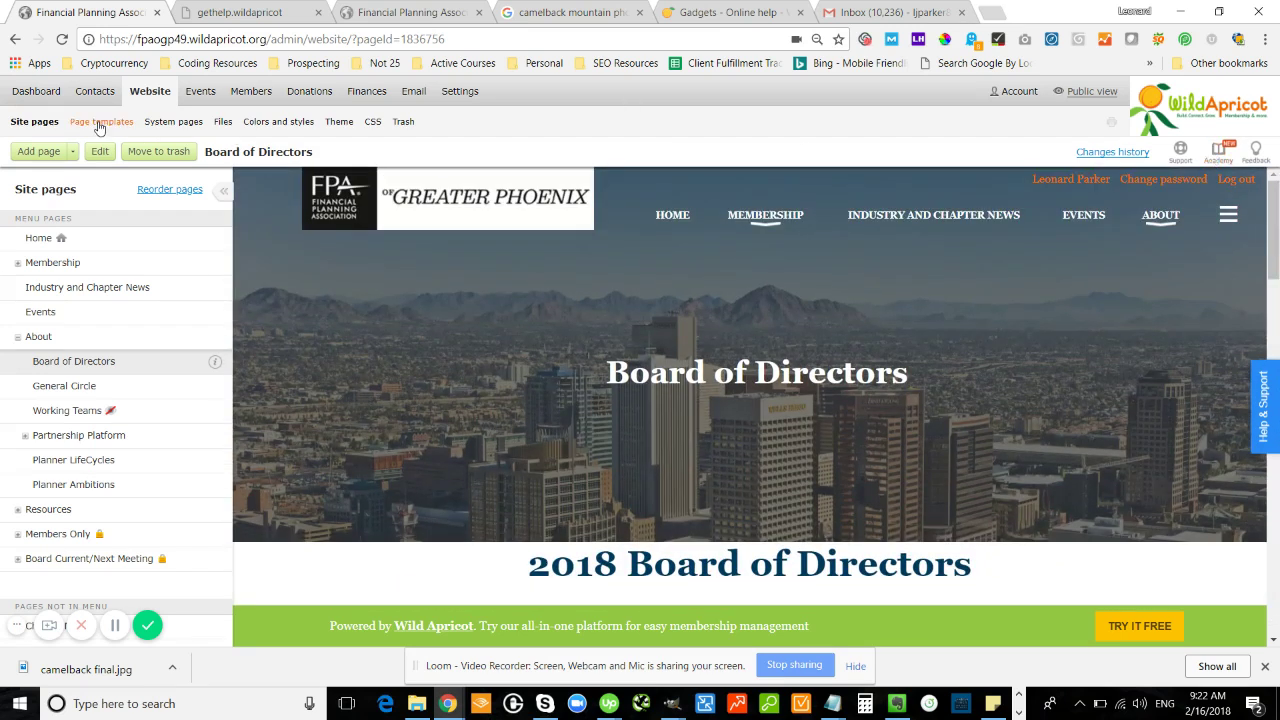
Step: Open the "2018 Membership Page template - Active" page template and look over its layout from header to footer
{"action": "left_click", "coordinate": [99, 122]}
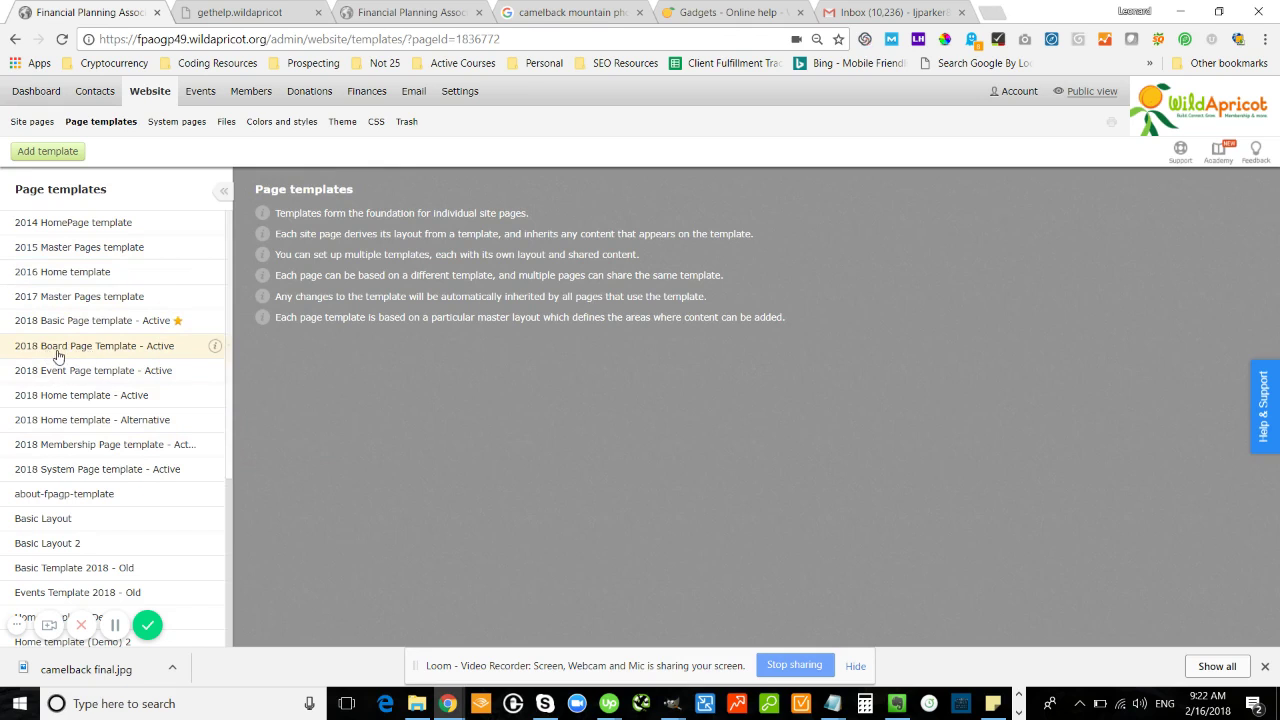
{"action": "left_click", "coordinate": [185, 346]}
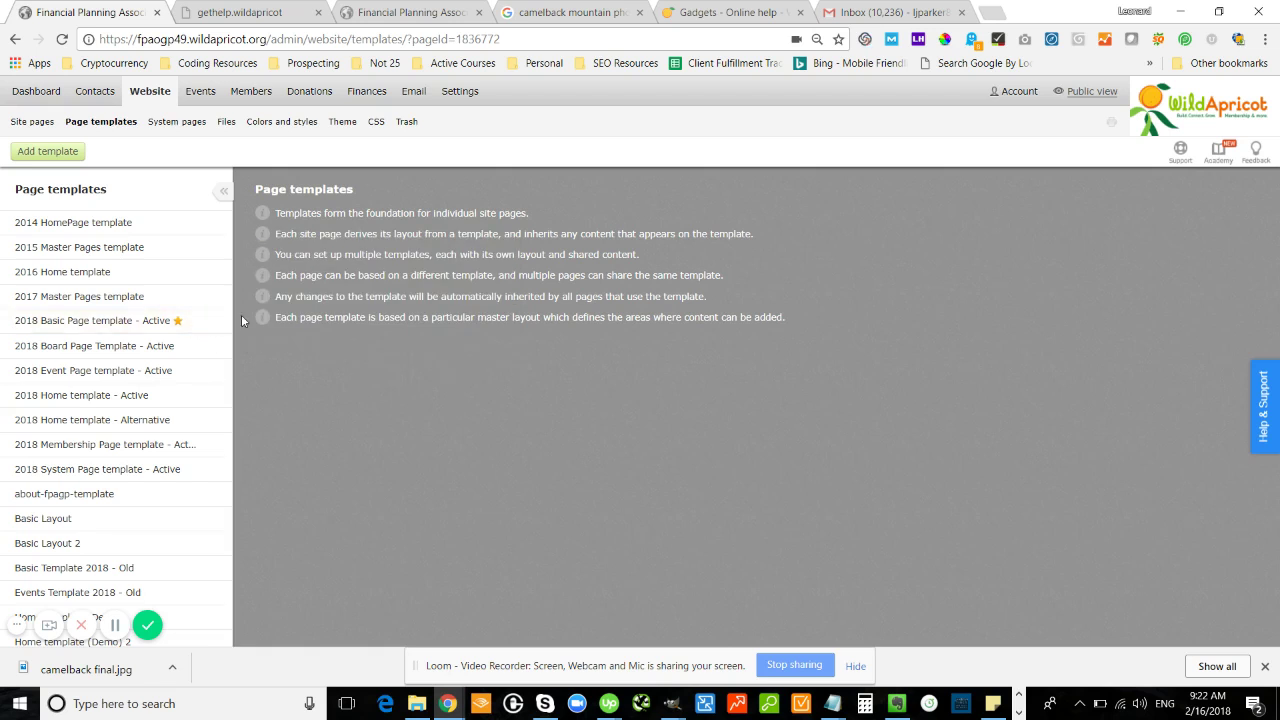
{"action": "mouse_move", "coordinate": [212, 322]}
{"action": "left_click", "coordinate": [92, 447]}
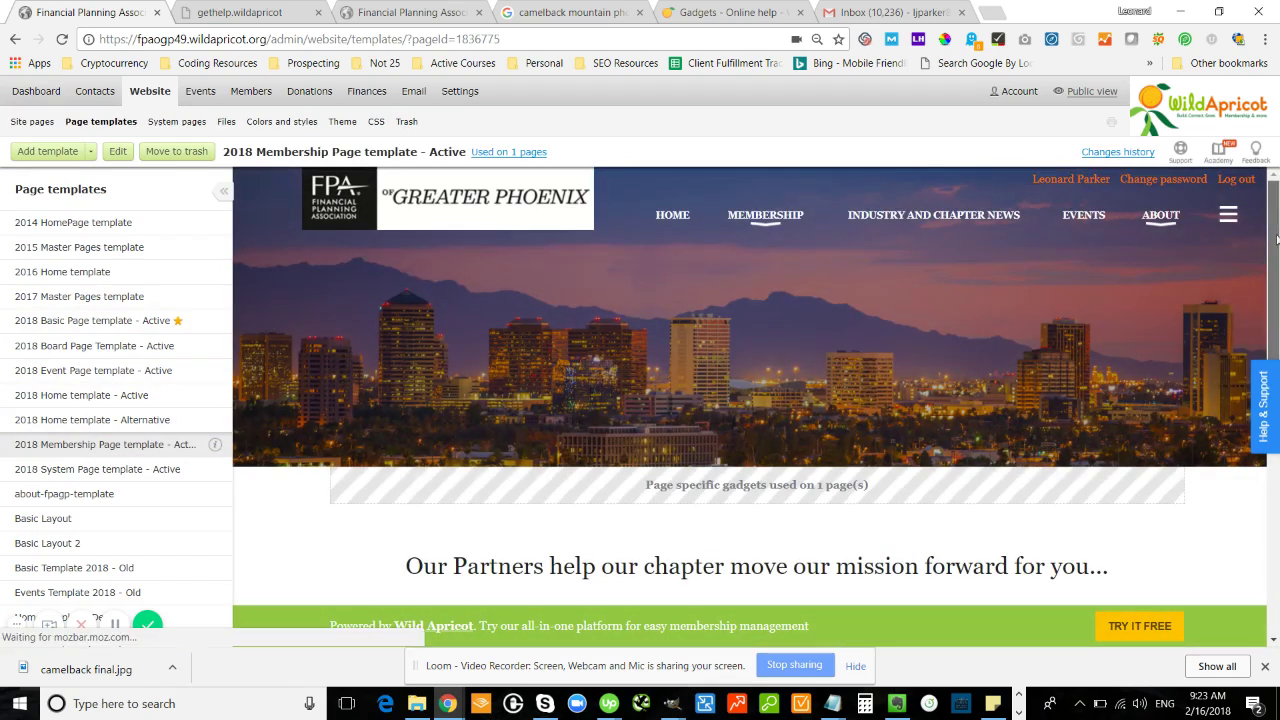
{"action": "scroll", "coordinate": [1272, 400], "scroll_direction": "down", "scroll_amount": 2}
{"action": "scroll", "coordinate": [1272, 400], "scroll_direction": "down", "scroll_amount": 4}
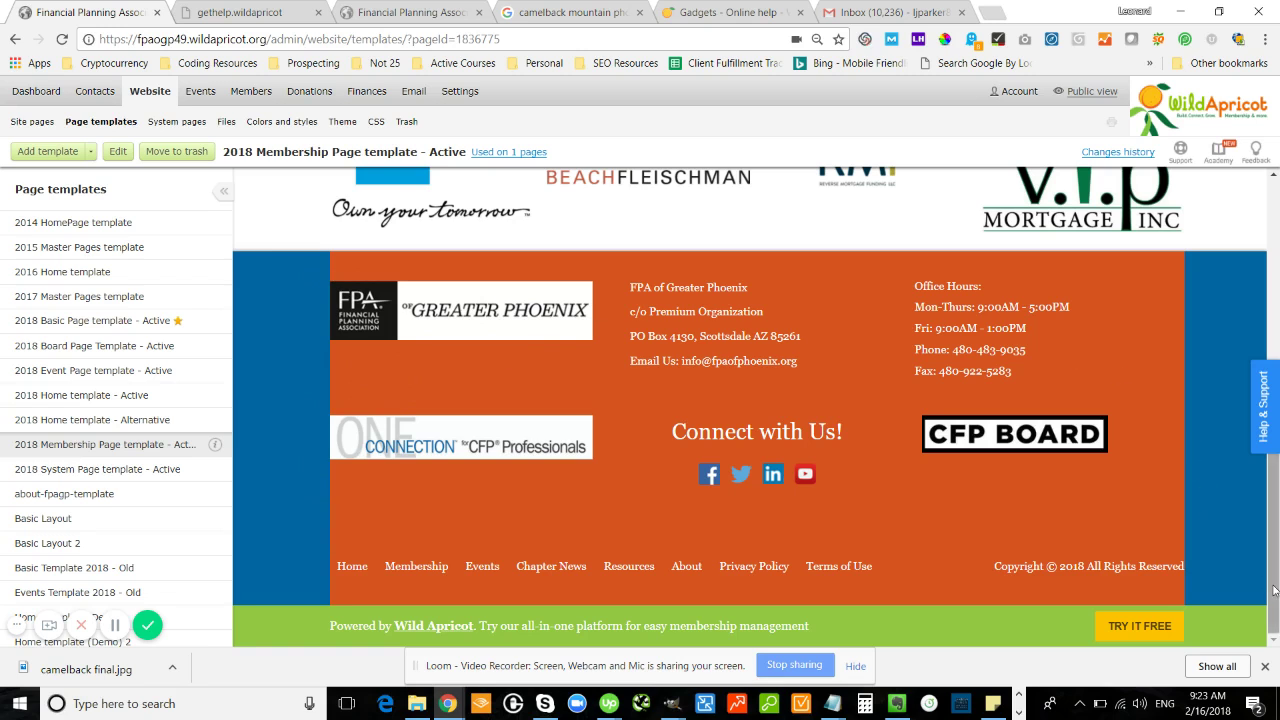
{"action": "left_click_drag", "start_coordinate": [1272, 580], "coordinate": [1271, 268]}
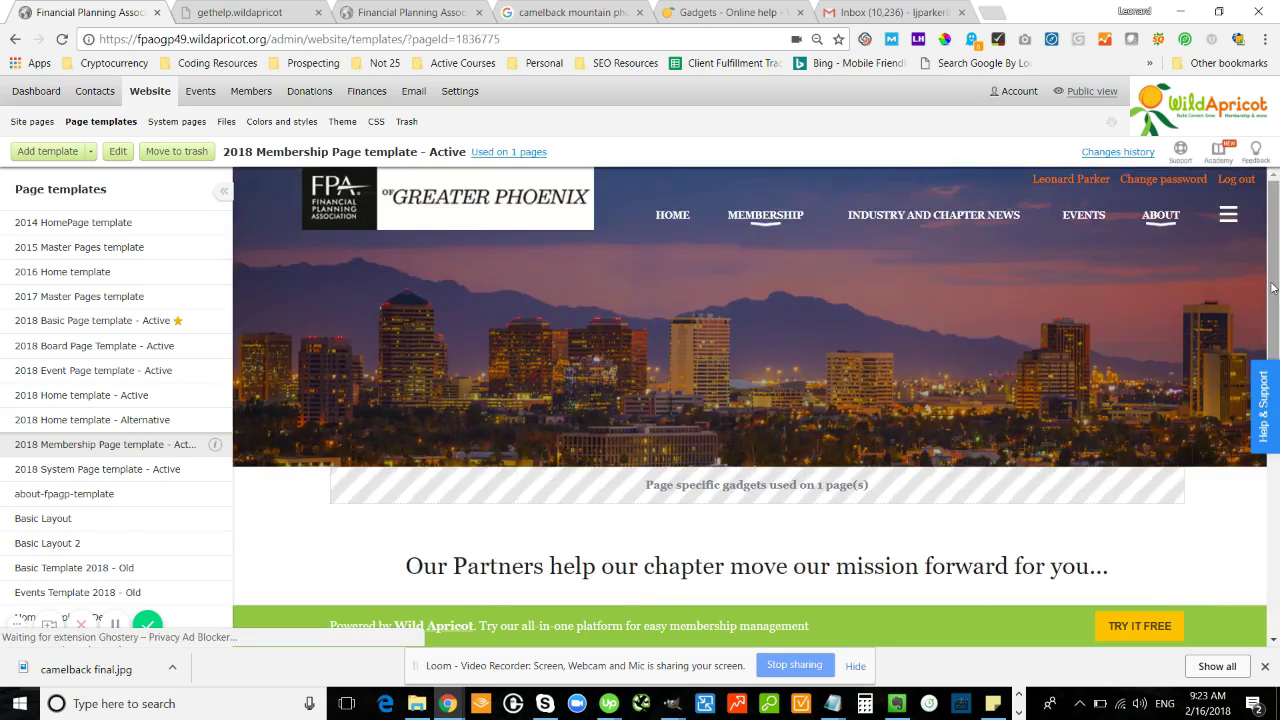
Step: Return to the site pages, open the Membership Only Dummy Page among the pages not in the menu, and view it to its footer
{"action": "left_click", "coordinate": [33, 122]}
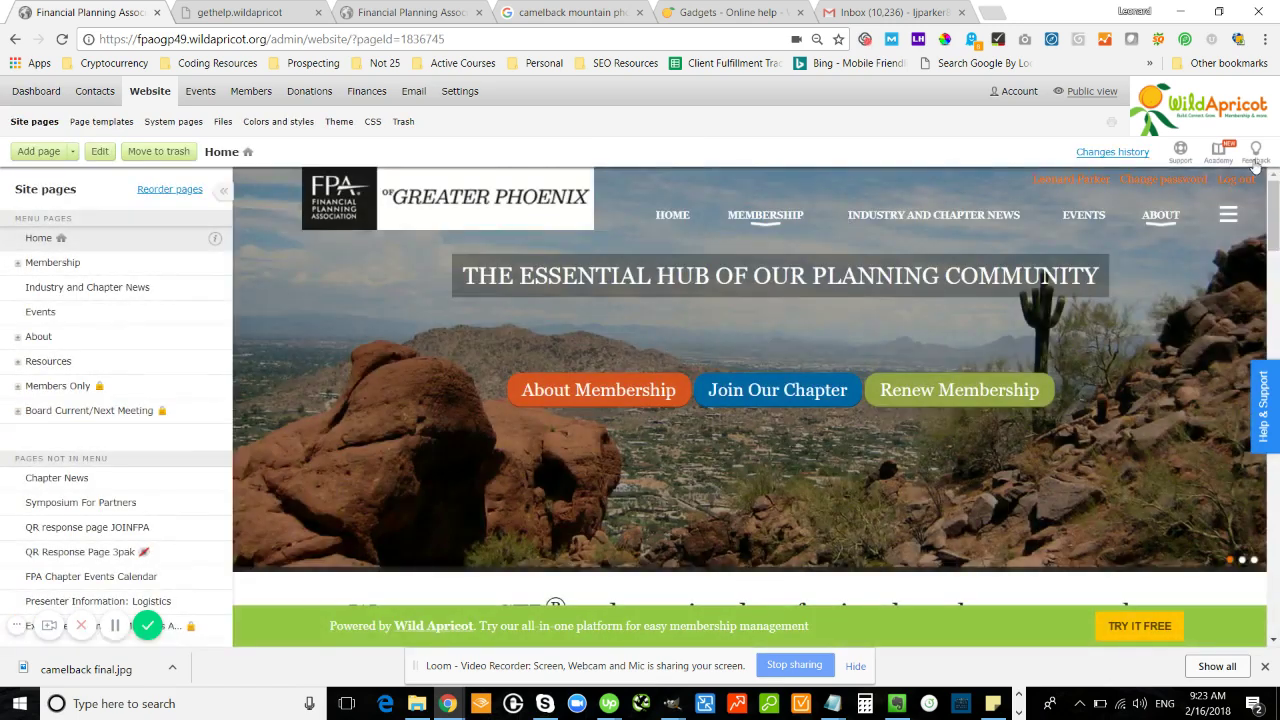
{"action": "left_click_drag", "start_coordinate": [1274, 235], "coordinate": [1274, 290]}
{"action": "mouse_move", "coordinate": [226, 254]}
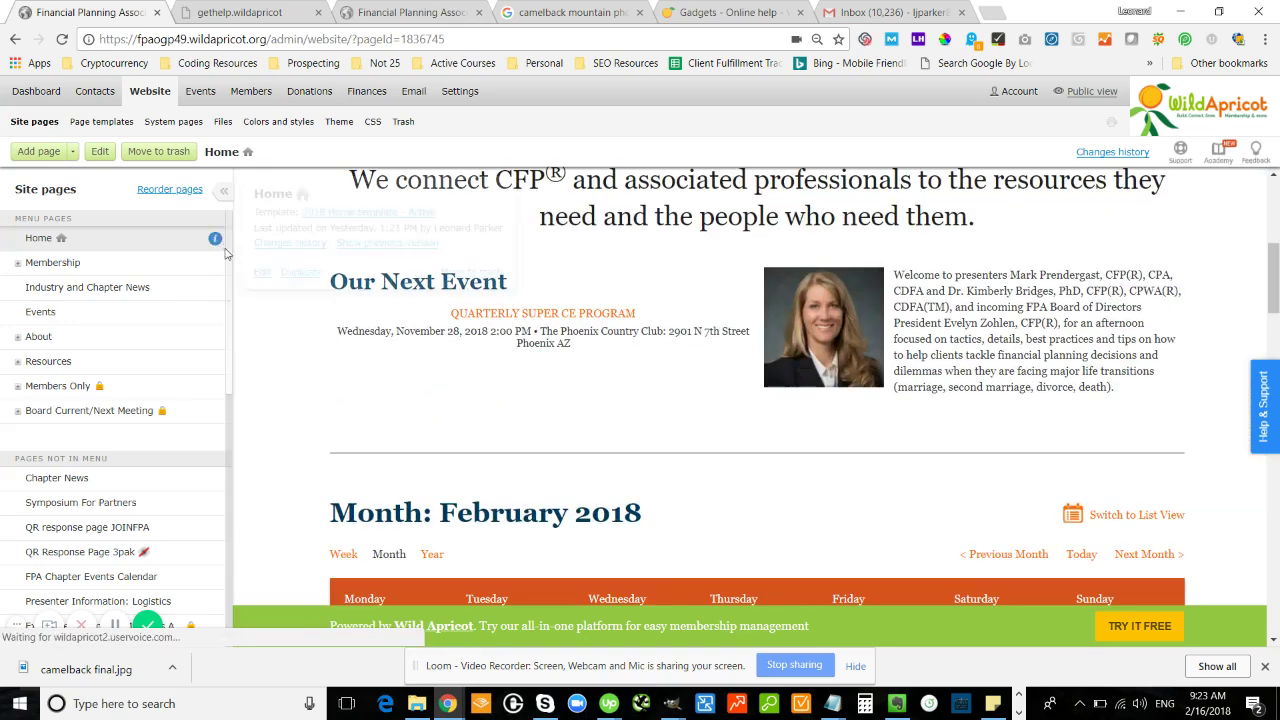
{"action": "left_click_drag", "start_coordinate": [229, 320], "coordinate": [240, 596]}
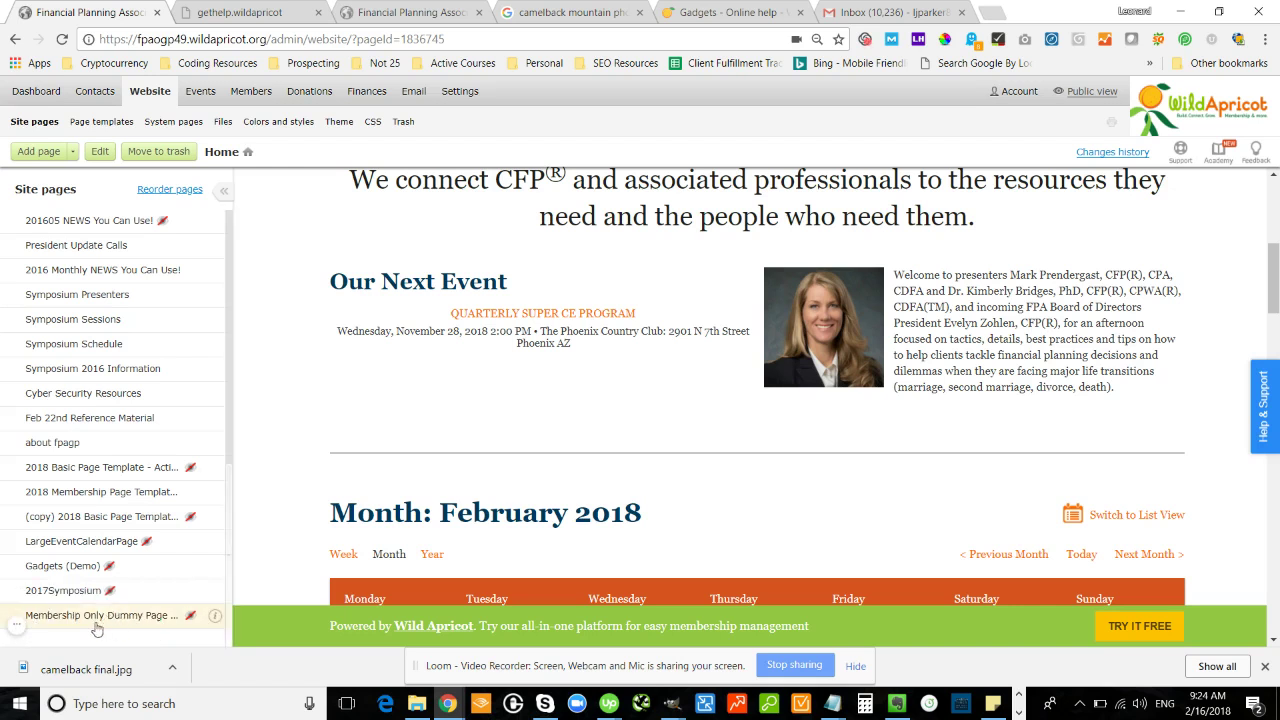
{"action": "left_click", "coordinate": [155, 617]}
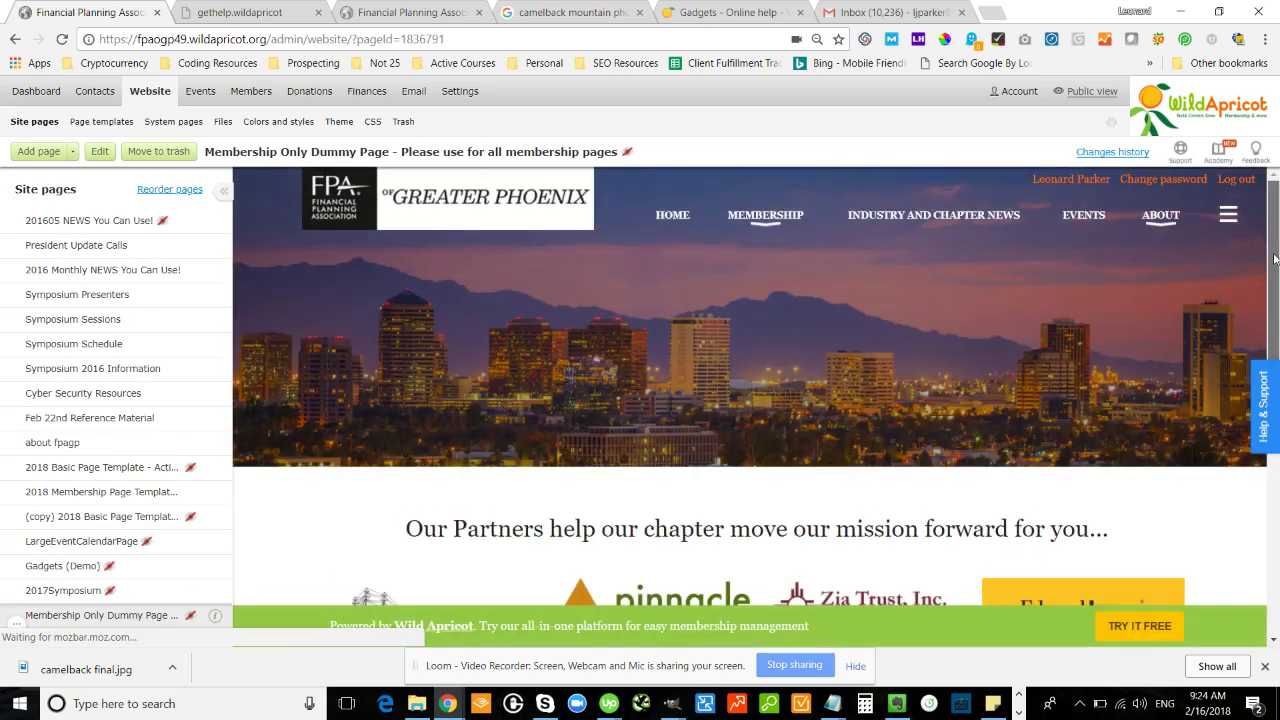
{"action": "scroll", "coordinate": [460, 185], "scroll_direction": "down", "scroll_amount": 5}
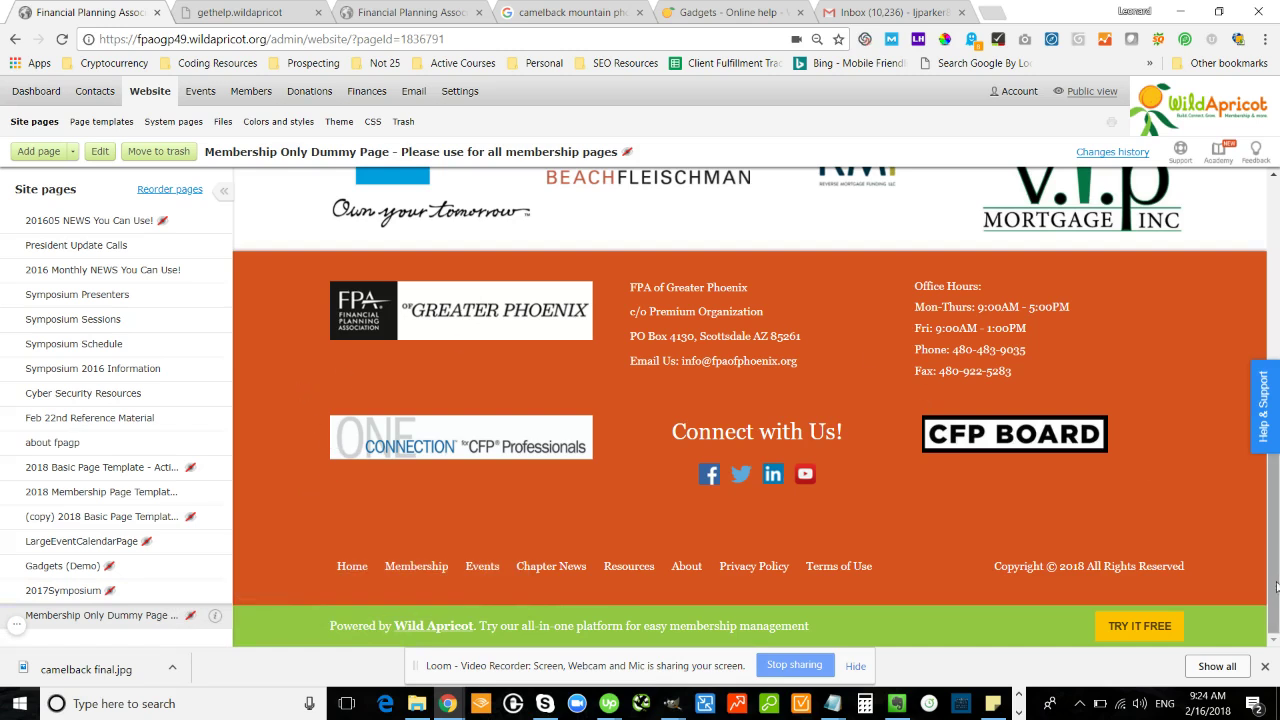
{"action": "left_click_drag", "start_coordinate": [1276, 588], "coordinate": [1245, 321]}
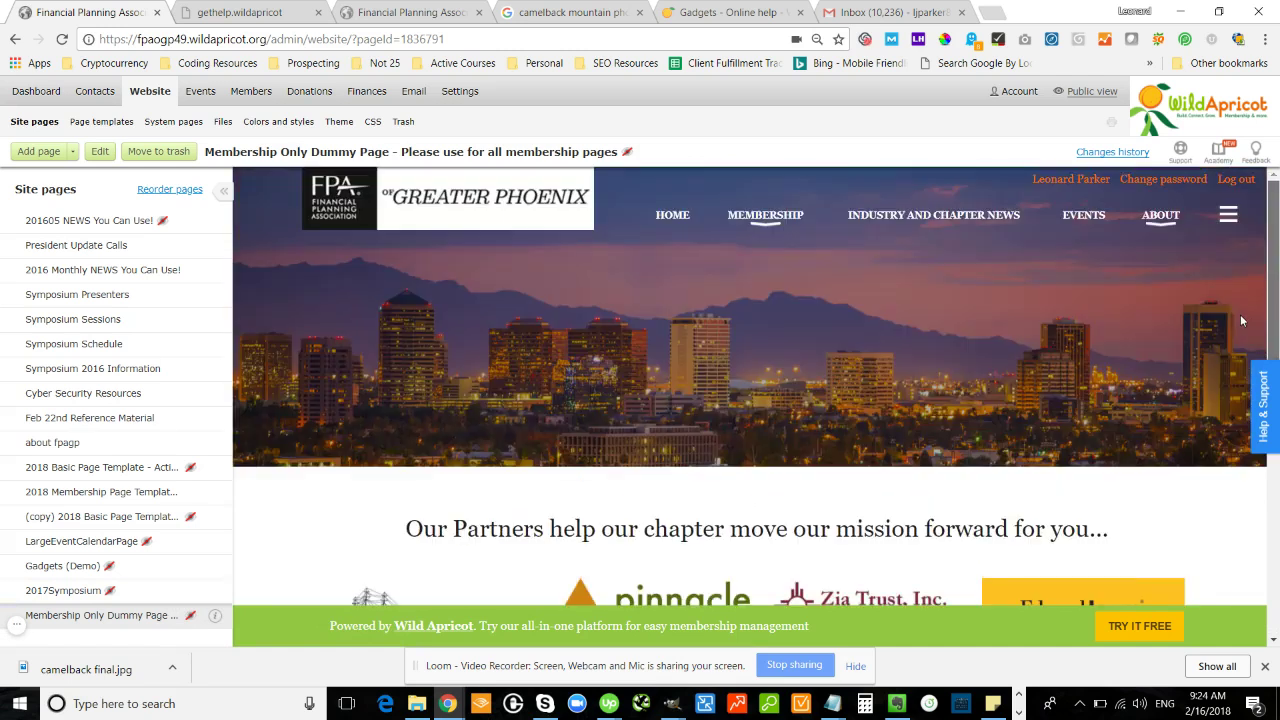
Step: Examine the dummy page's partner logos, header navigation and footer sections
{"action": "scroll", "coordinate": [1250, 340], "scroll_direction": "down", "scroll_amount": 2}
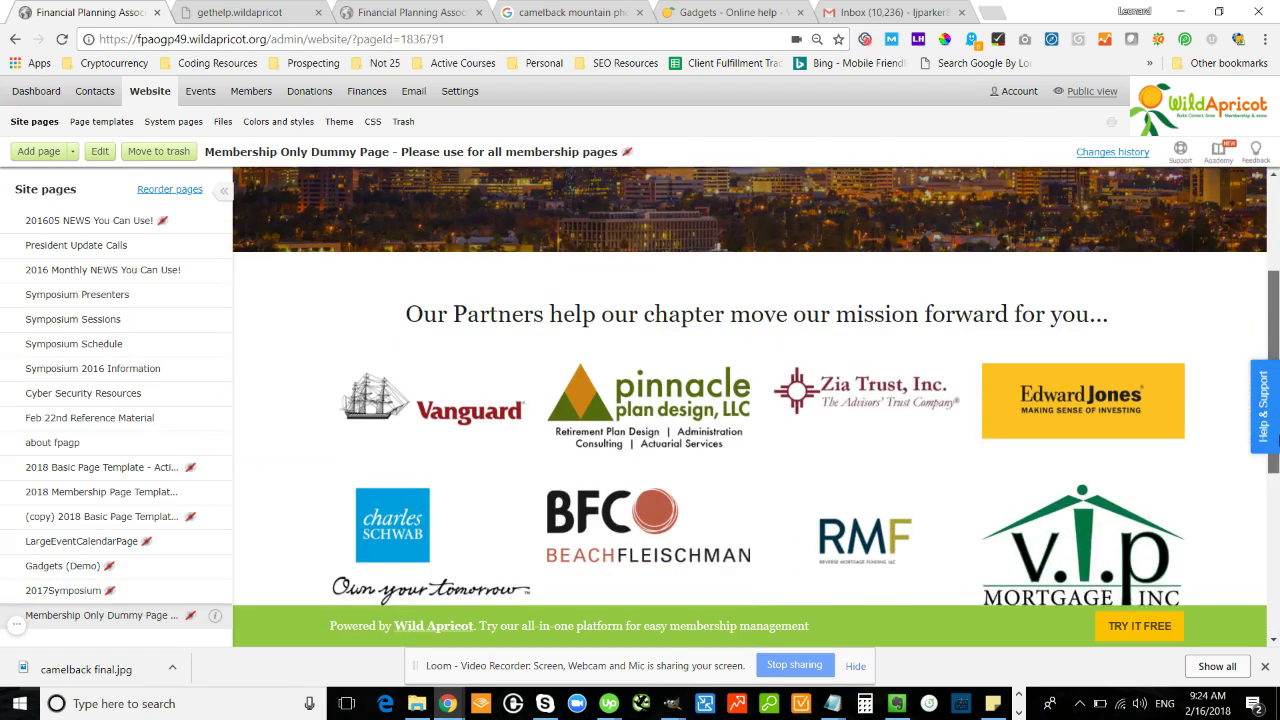
{"action": "scroll", "coordinate": [750, 400], "scroll_direction": "down", "scroll_amount": 1}
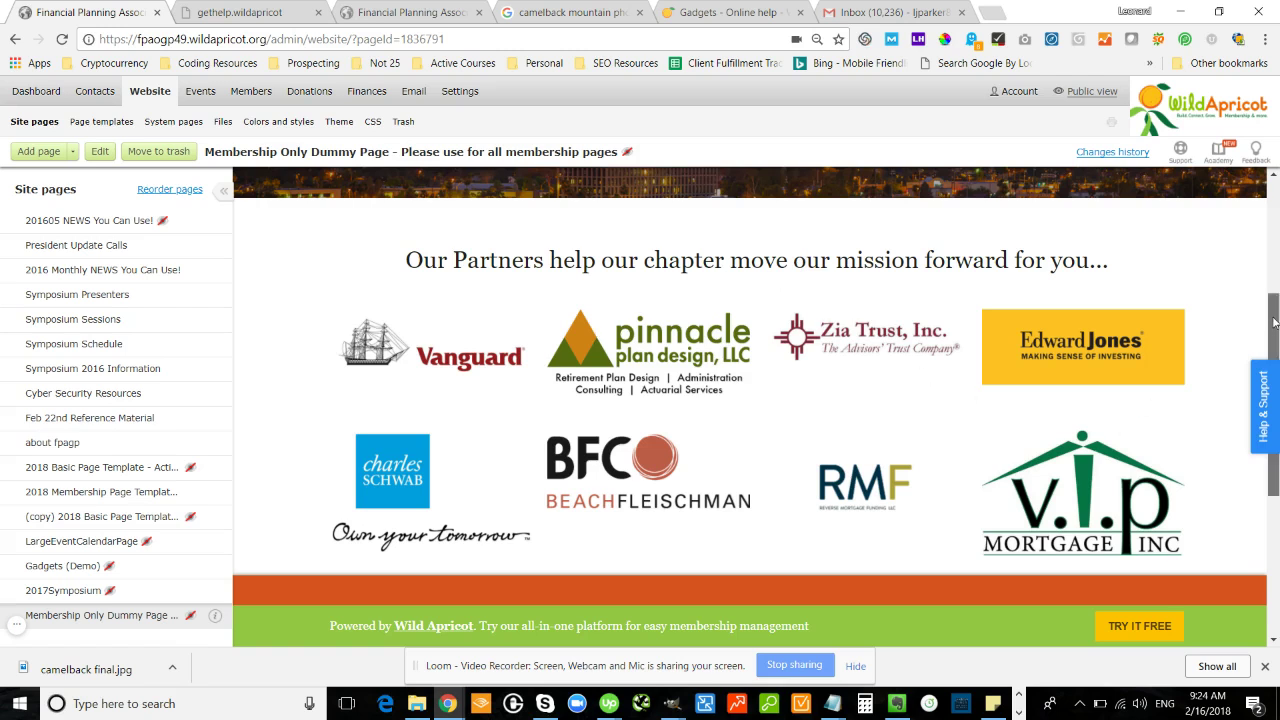
{"action": "left_click_drag", "start_coordinate": [1275, 321], "coordinate": [1275, 200]}
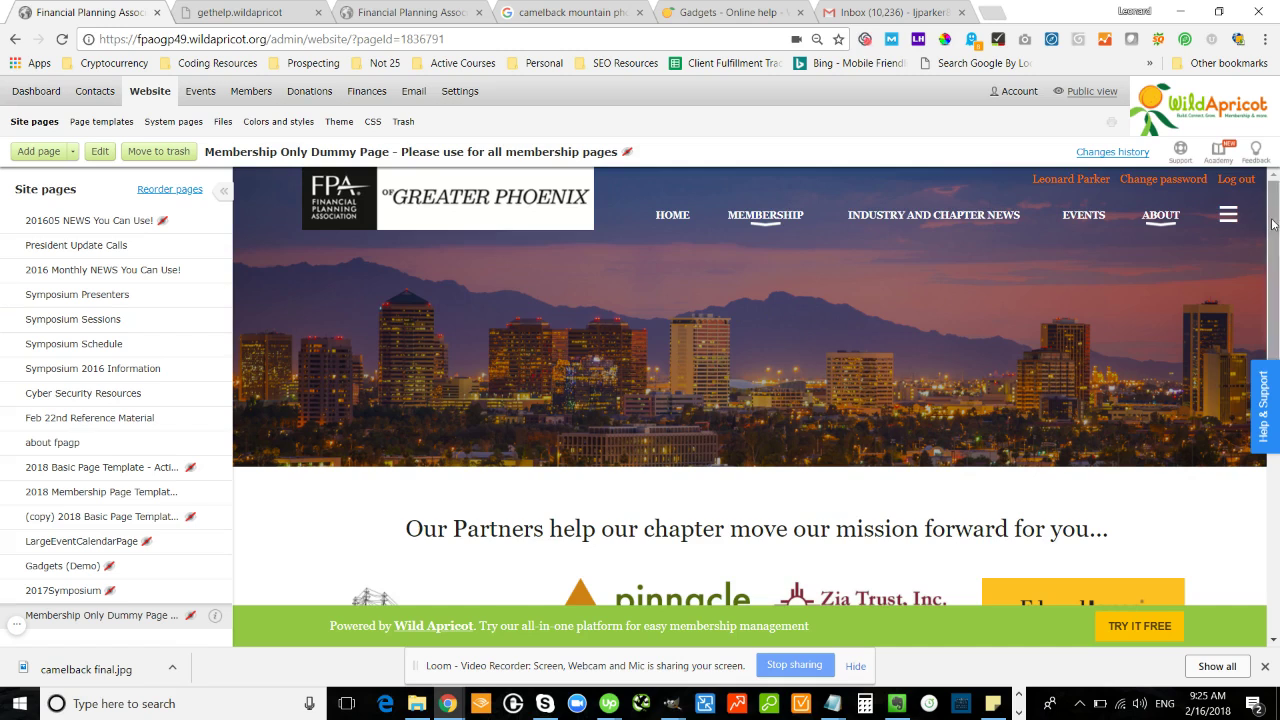
{"action": "mouse_move", "coordinate": [755, 232]}
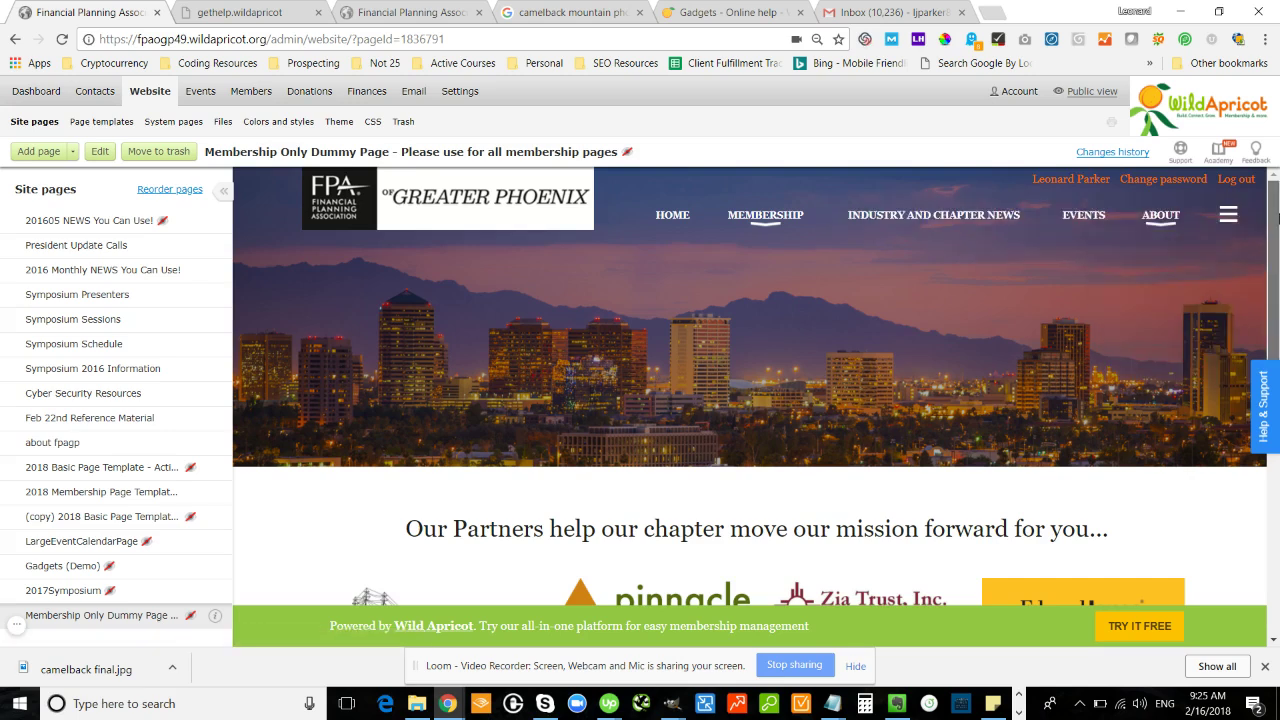
{"action": "left_click_drag", "start_coordinate": [1275, 215], "coordinate": [1276, 453]}
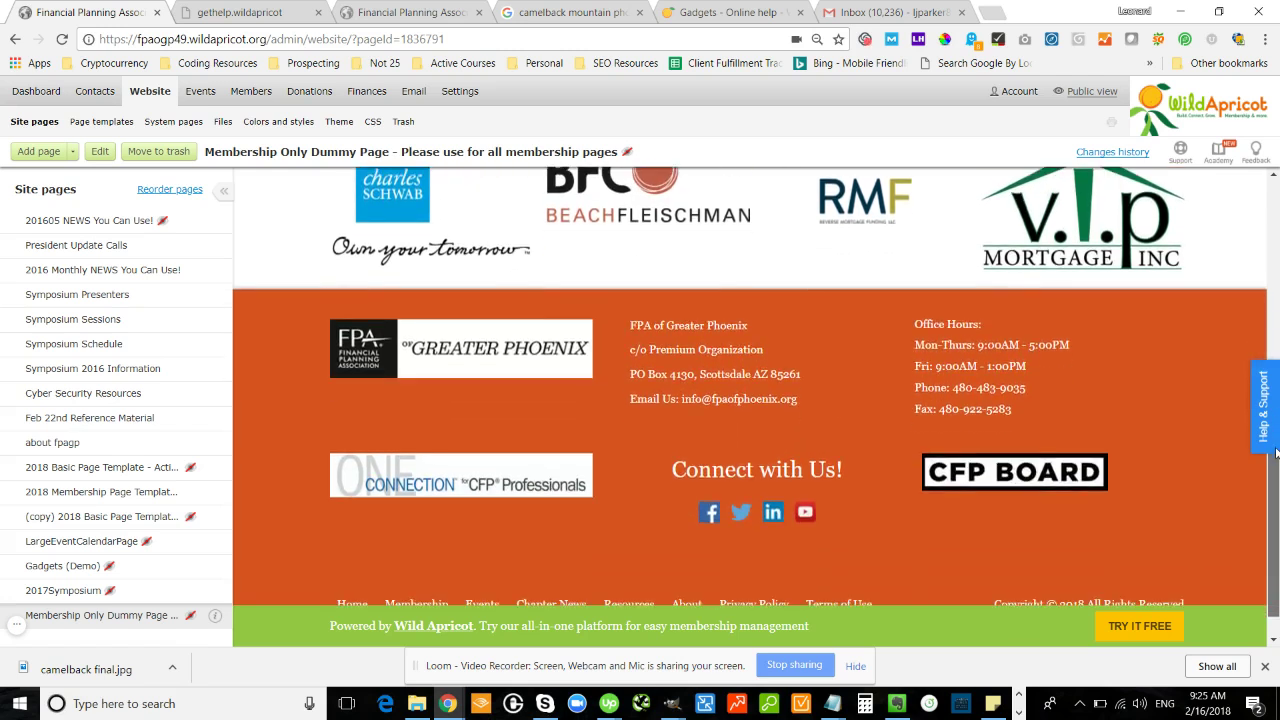
{"action": "scroll", "coordinate": [1229, 300], "scroll_direction": "up", "scroll_amount": 5}
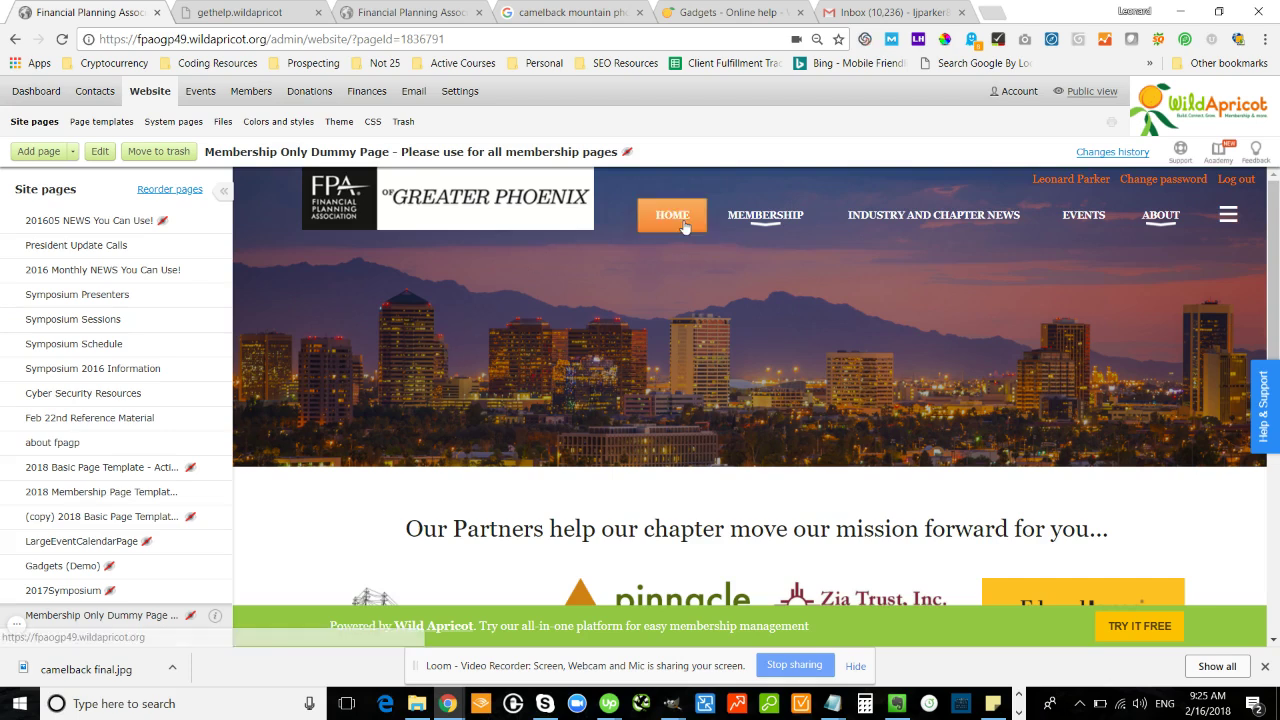
{"action": "left_click_drag", "start_coordinate": [1277, 240], "coordinate": [1273, 512]}
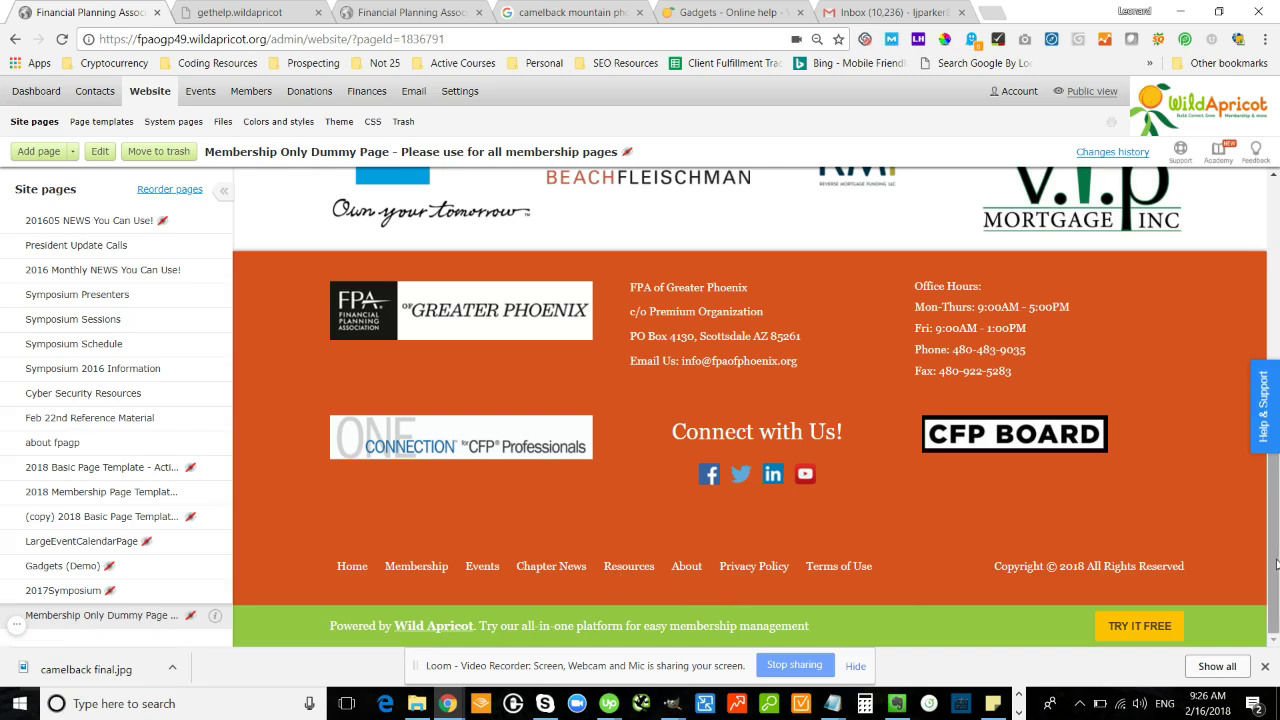
{"action": "scroll", "coordinate": [1256, 415], "scroll_direction": "up", "scroll_amount": 2}
{"action": "scroll", "coordinate": [1256, 415], "scroll_direction": "up", "scroll_amount": 10}
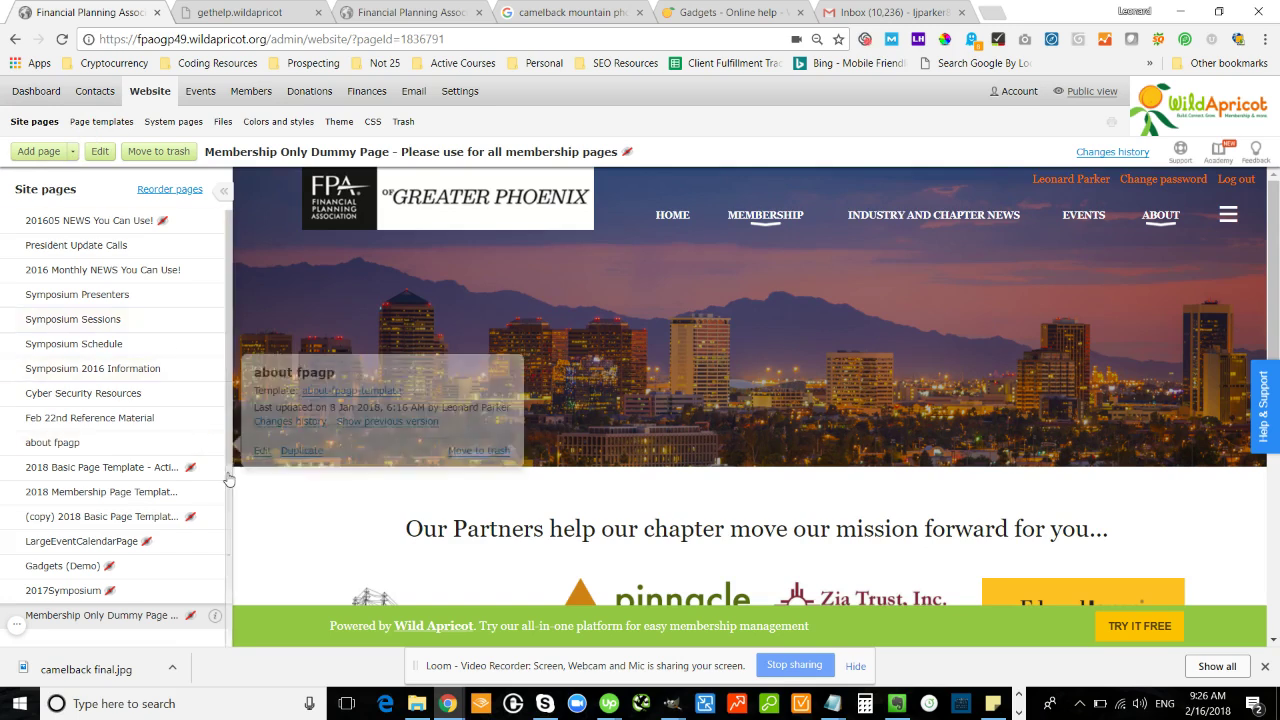
Step: Open the Home page from the site pages list and step backward through two slides of its header slideshow
{"action": "left_click_drag", "start_coordinate": [227, 480], "coordinate": [237, 247]}
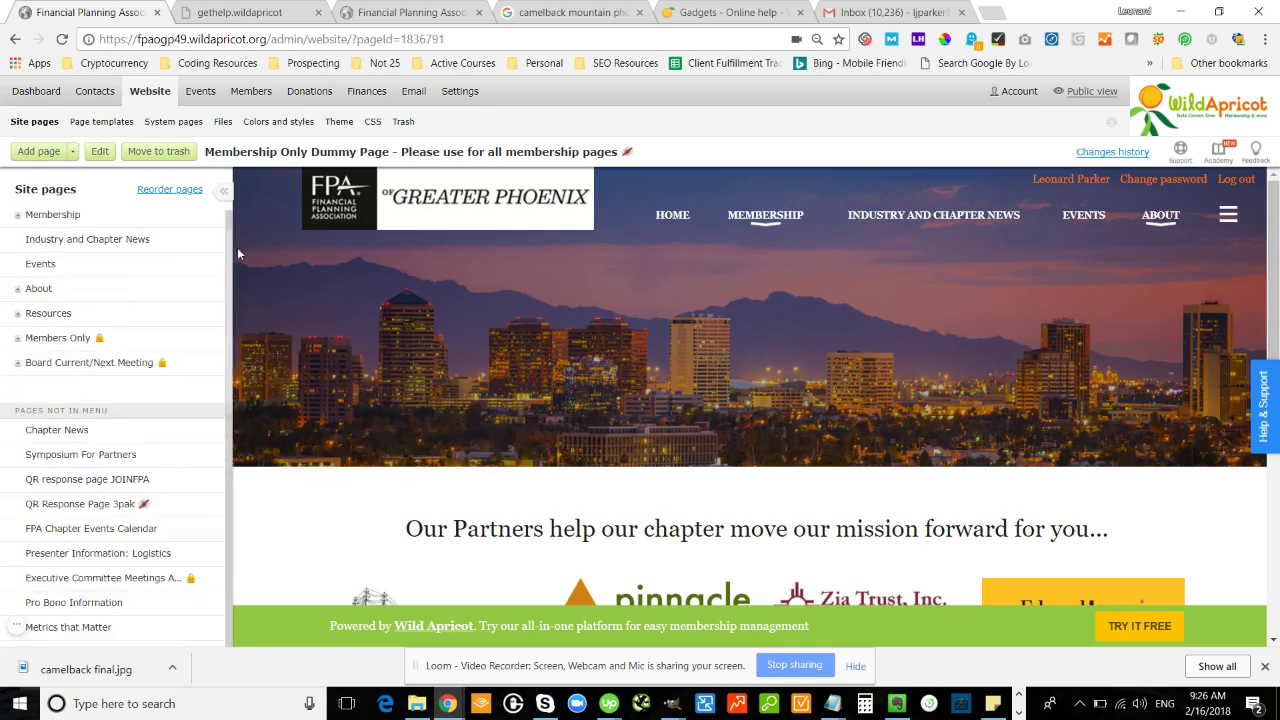
{"action": "scroll", "coordinate": [43, 284], "scroll_direction": "down", "scroll_amount": 2}
{"action": "scroll", "coordinate": [18, 292], "scroll_direction": "up", "scroll_amount": 3}
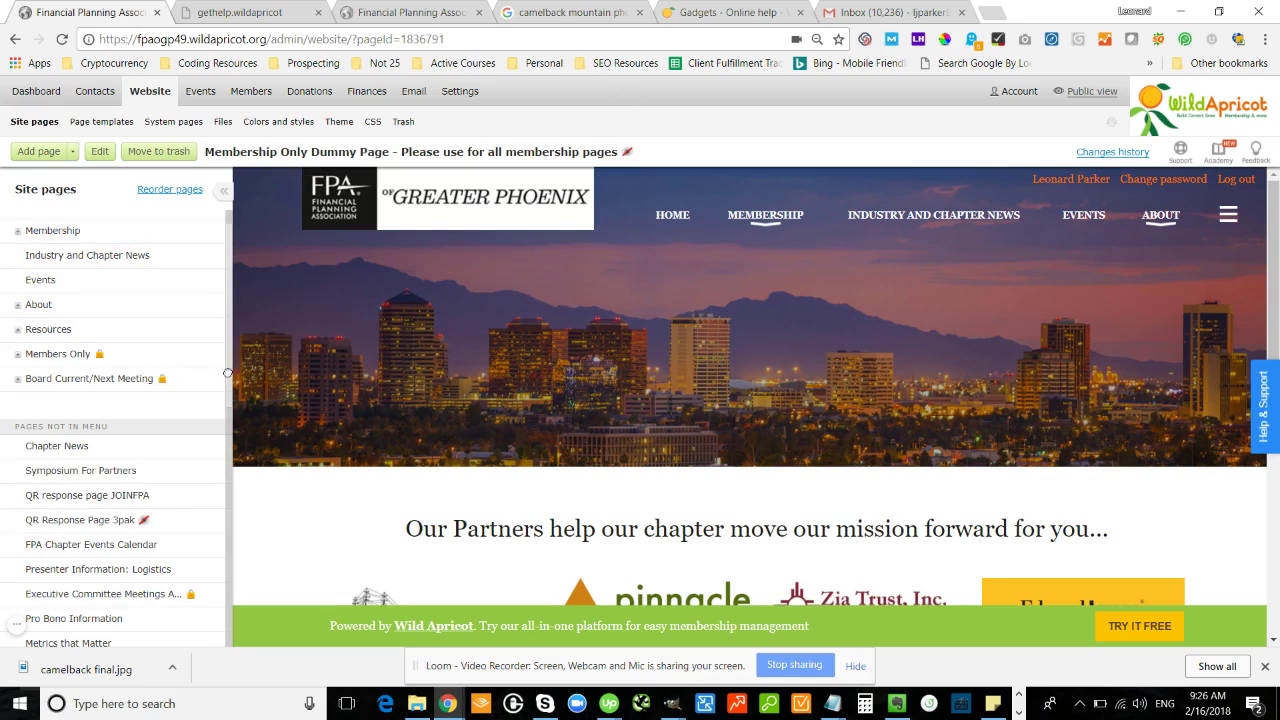
{"action": "scroll", "coordinate": [229, 380], "scroll_direction": "up", "scroll_amount": 1}
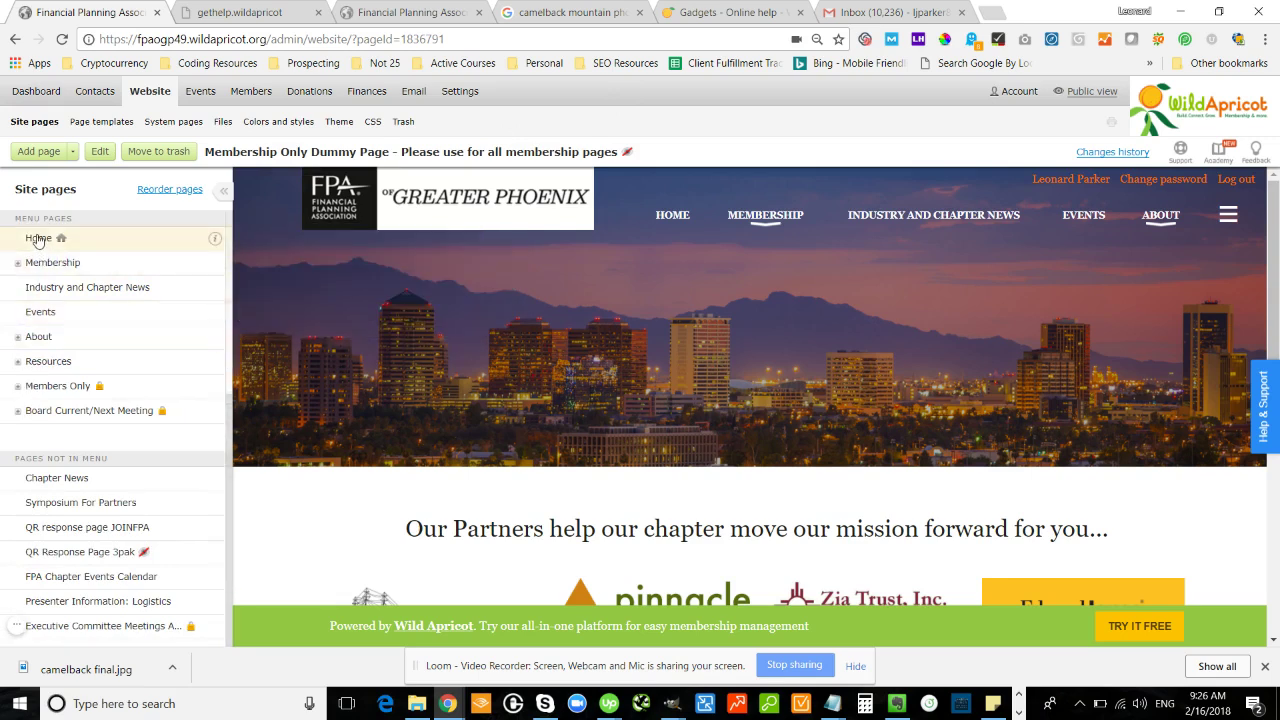
{"action": "left_click", "coordinate": [38, 238]}
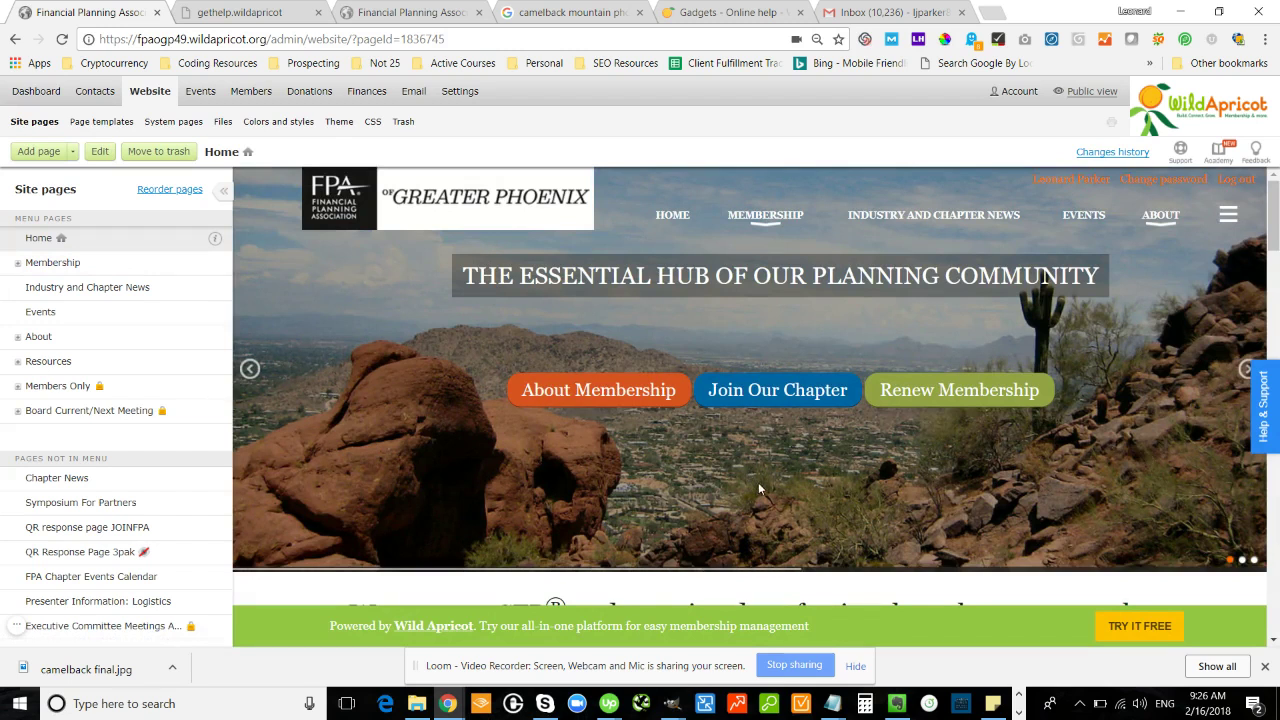
{"action": "left_click", "coordinate": [251, 371]}
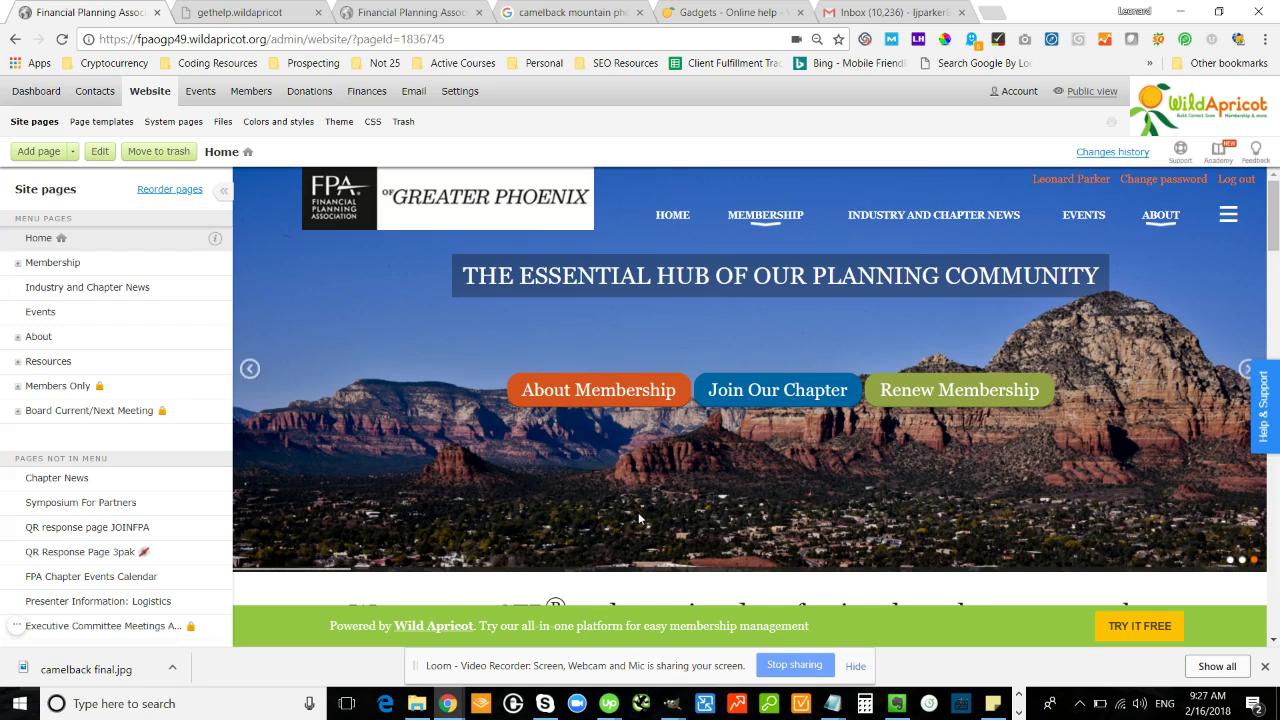
{"action": "left_click", "coordinate": [250, 370]}
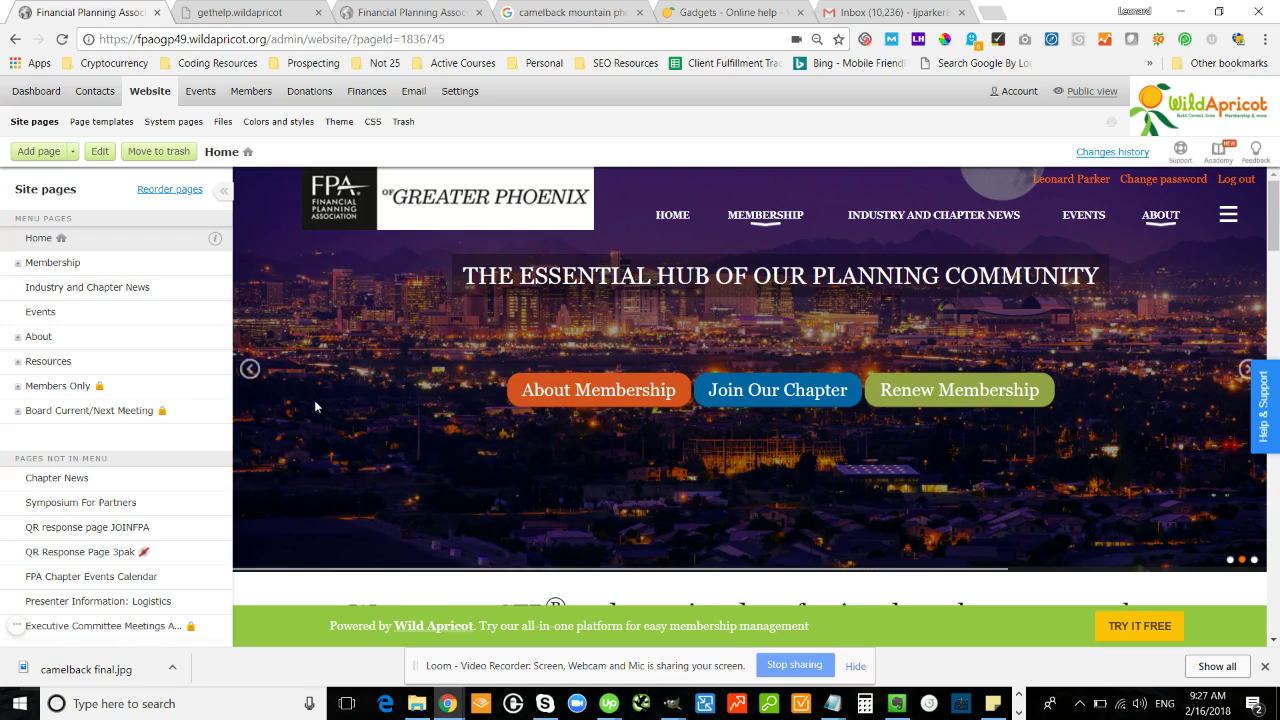
Step: Step the Home page slideshow back one more slide and look over the header's Membership navigation
{"action": "left_click", "coordinate": [250, 371]}
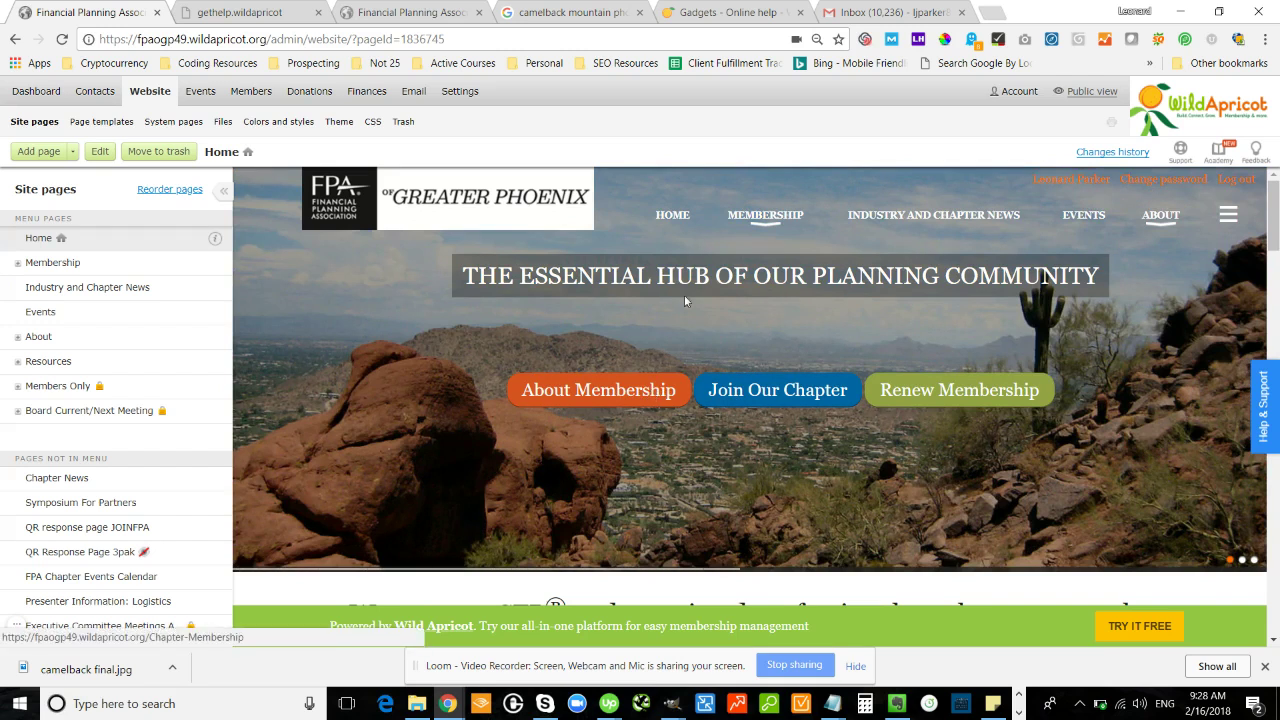
{"action": "mouse_move", "coordinate": [758, 212]}
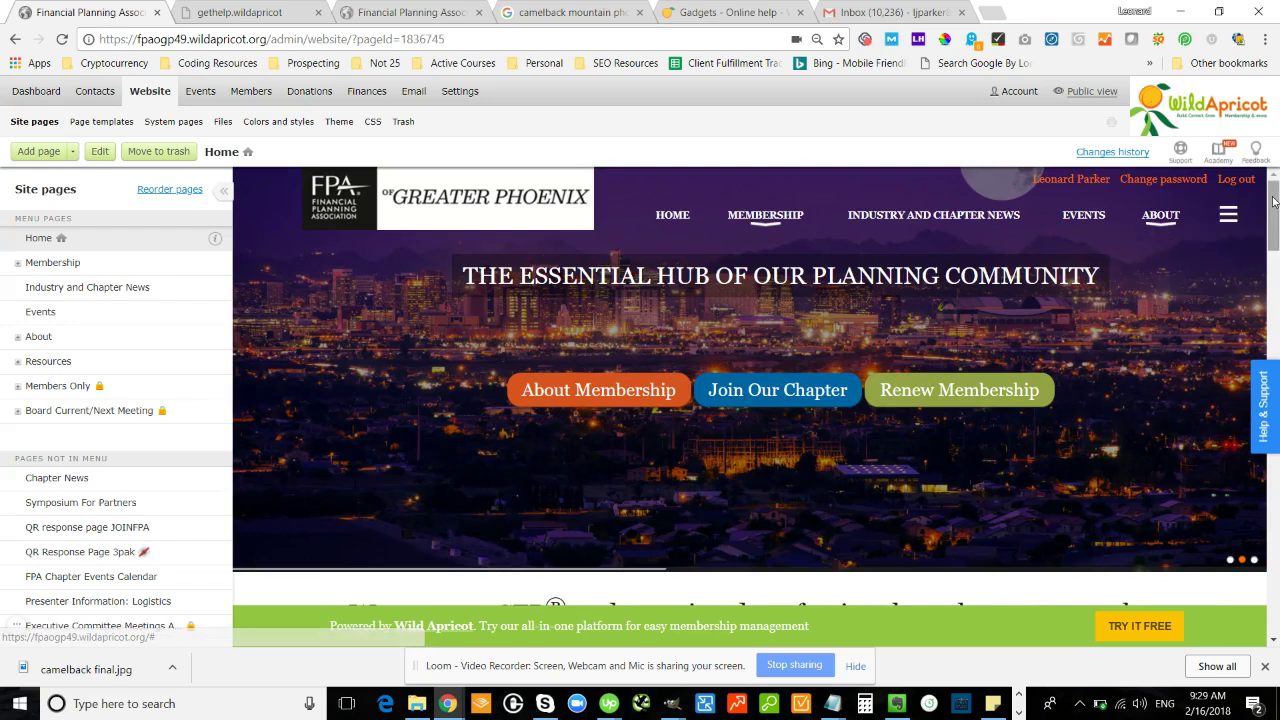
{"action": "left_click_drag", "start_coordinate": [1273, 202], "coordinate": [1271, 172]}
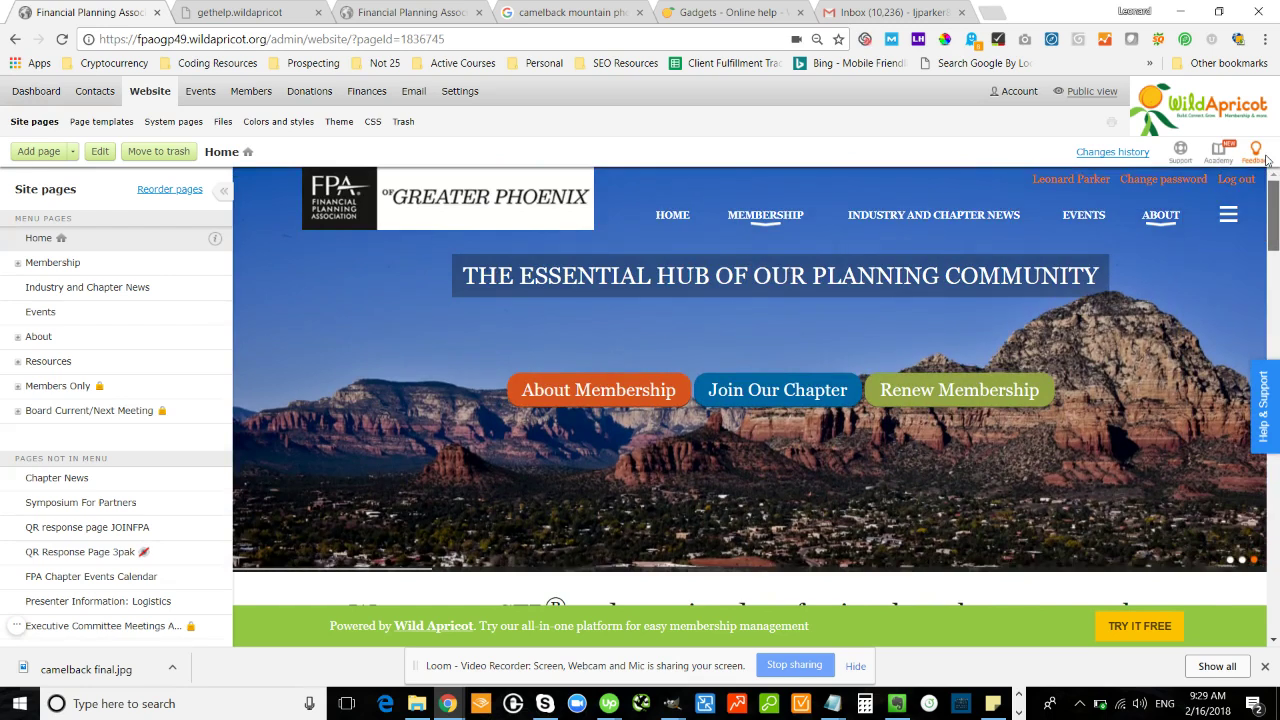
Step: Examine the Our Next Event section, temporarily highlighting the presenter welcome paragraph beside the photo
{"action": "left_click_drag", "start_coordinate": [1268, 185], "coordinate": [1275, 250]}
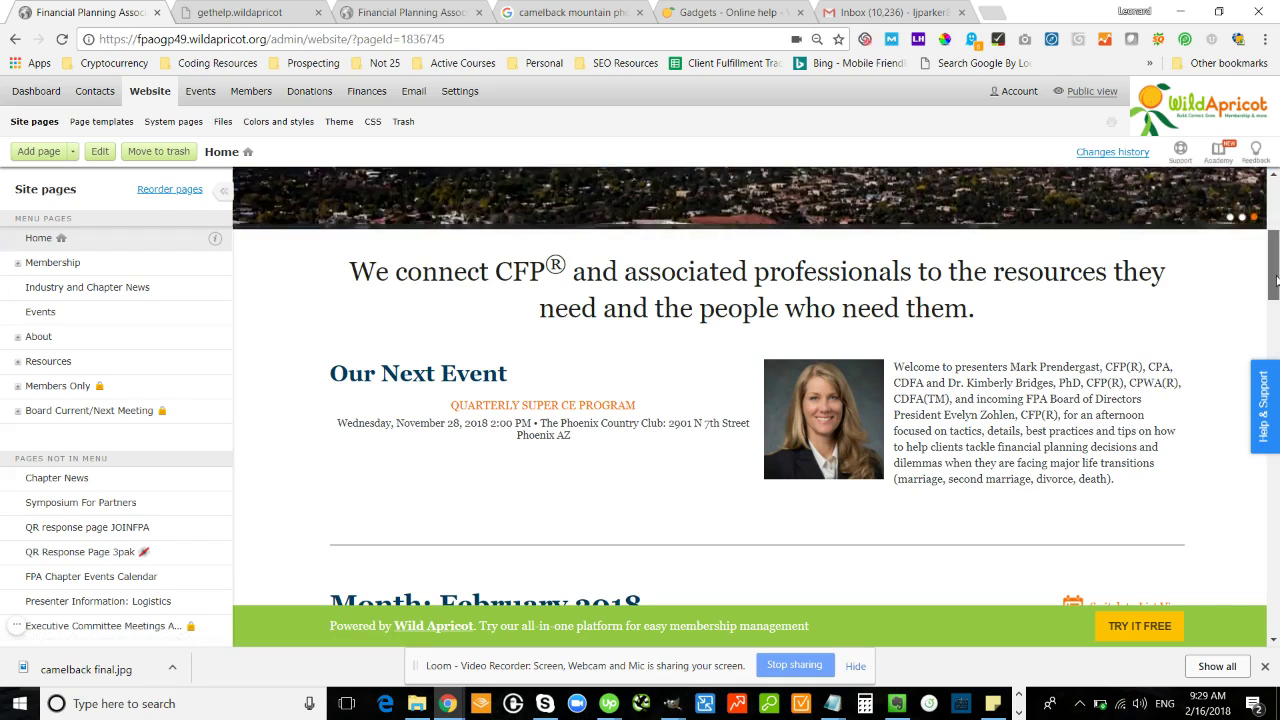
{"action": "left_click_drag", "start_coordinate": [1276, 280], "coordinate": [1276, 293]}
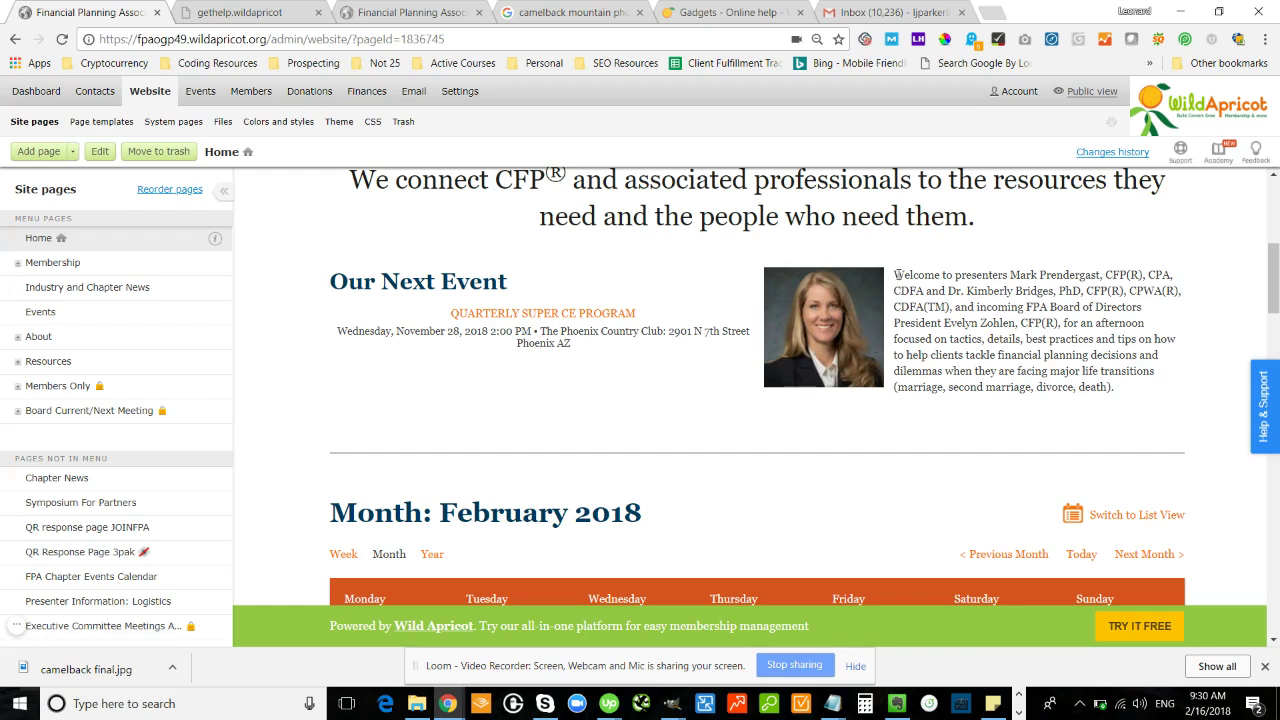
{"action": "left_click_drag", "start_coordinate": [897, 274], "coordinate": [1176, 405]}
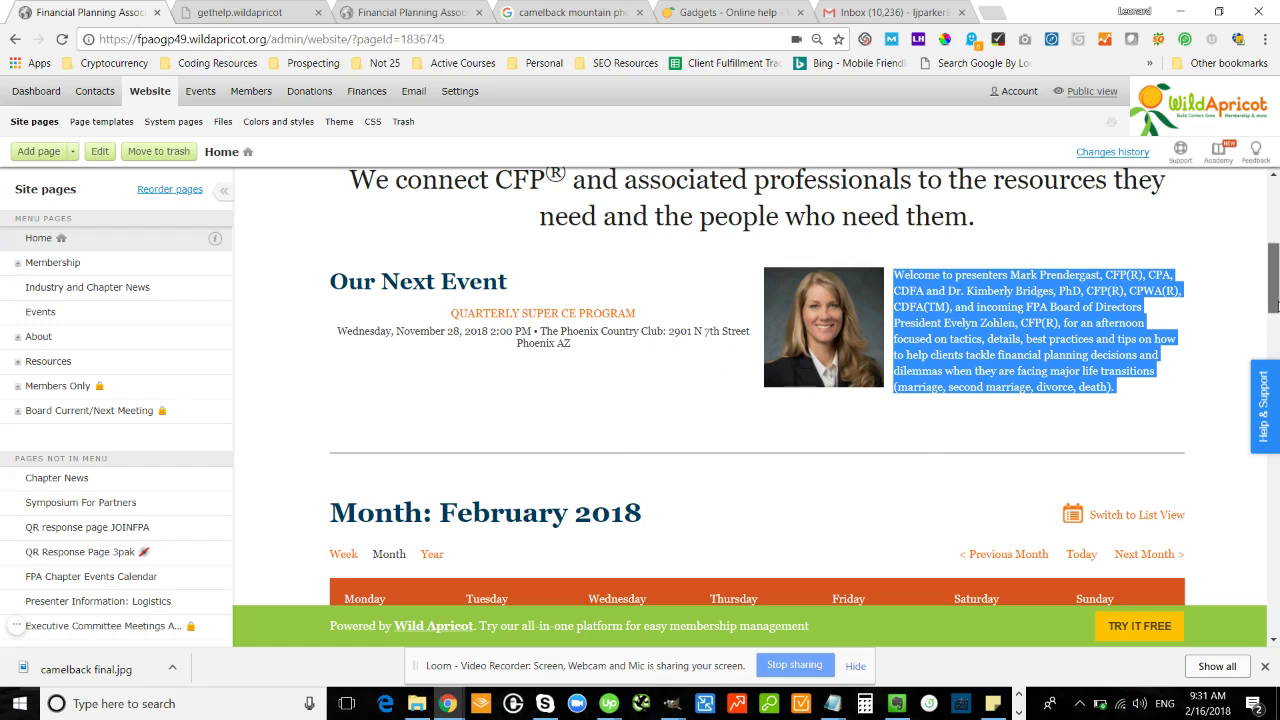
{"action": "left_click_drag", "start_coordinate": [1275, 305], "coordinate": [1275, 304]}
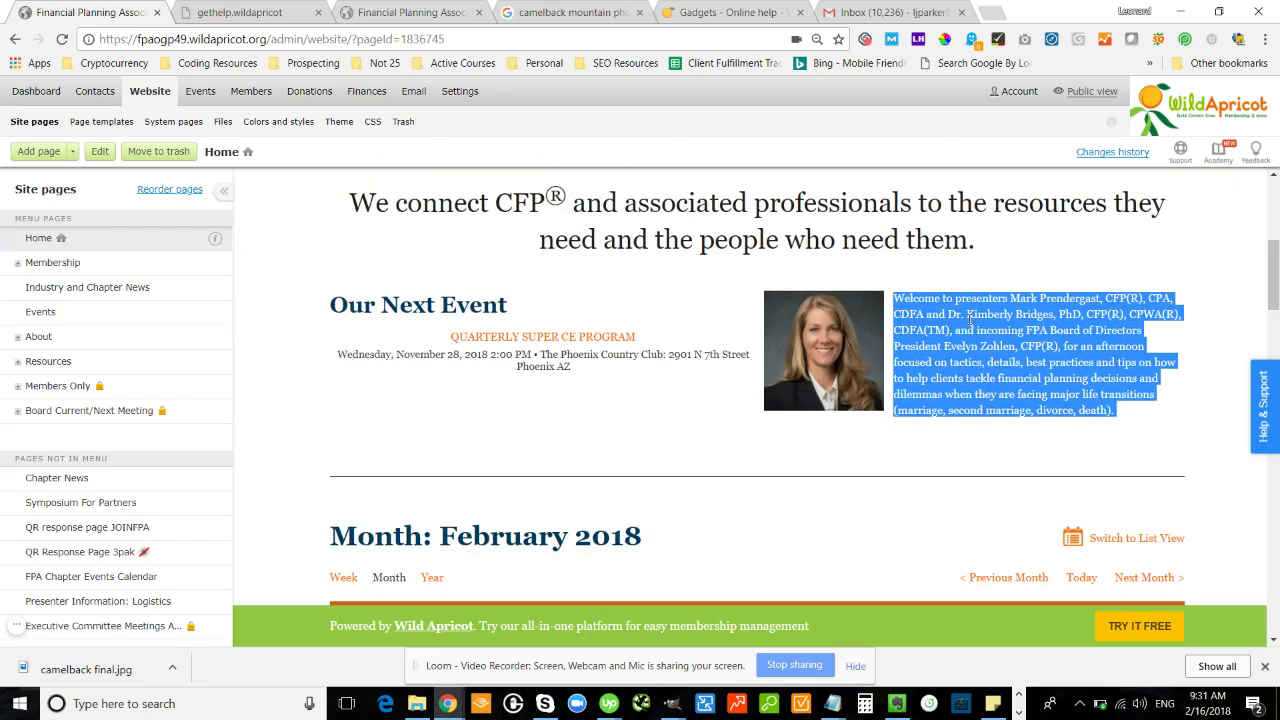
{"action": "left_click", "coordinate": [951, 347]}
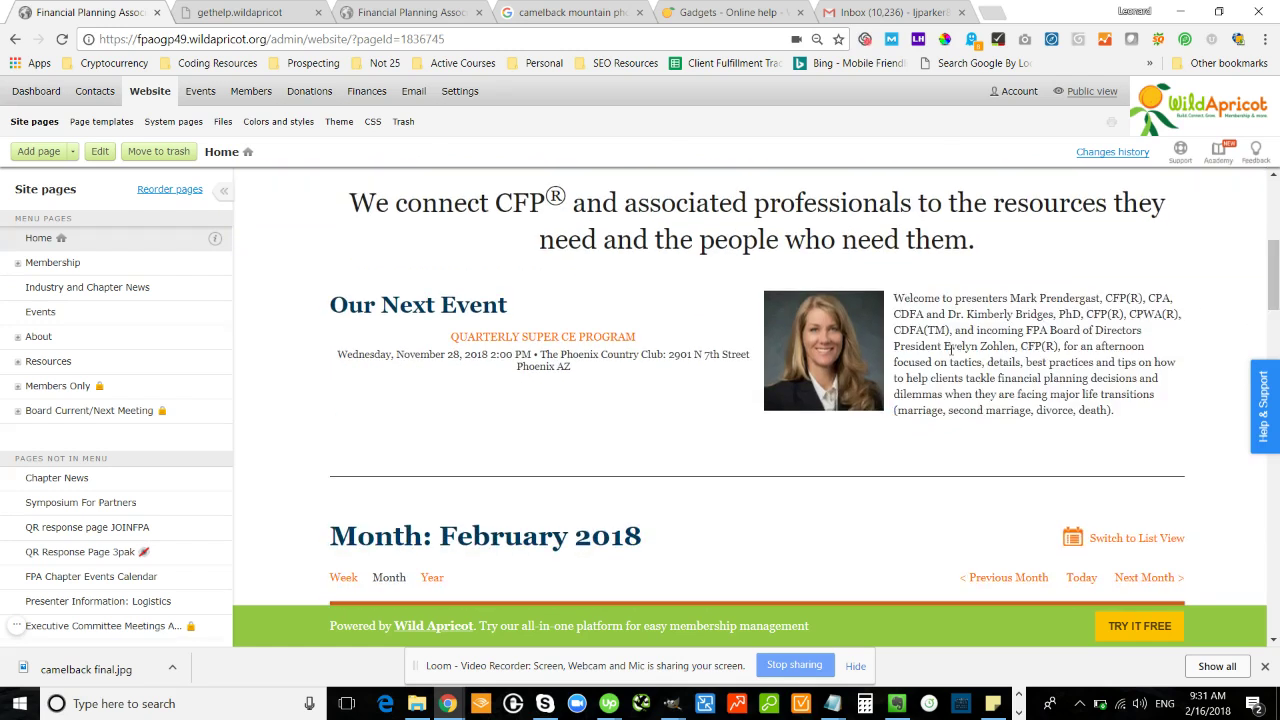
Step: Look over the Home page's monthly event calendar and advance it from February 2018 to the next month
{"action": "left_click_drag", "start_coordinate": [1275, 278], "coordinate": [1275, 310]}
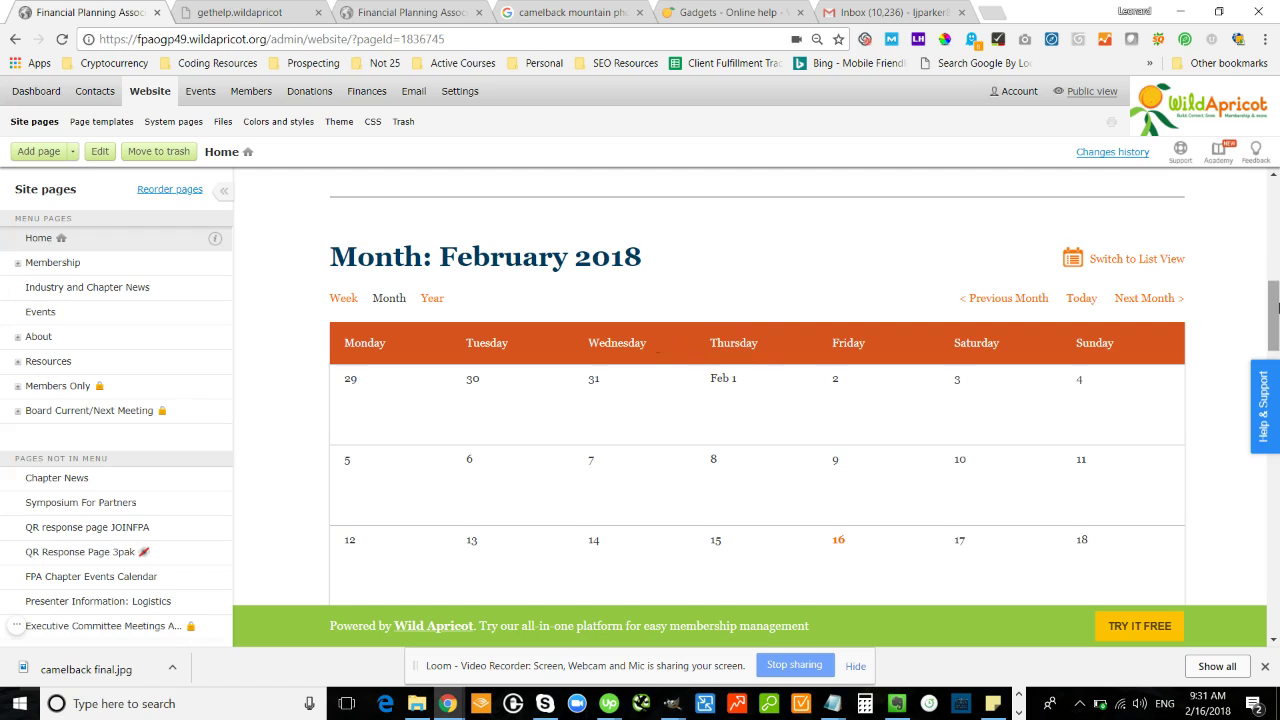
{"action": "left_click_drag", "start_coordinate": [1274, 310], "coordinate": [1276, 322]}
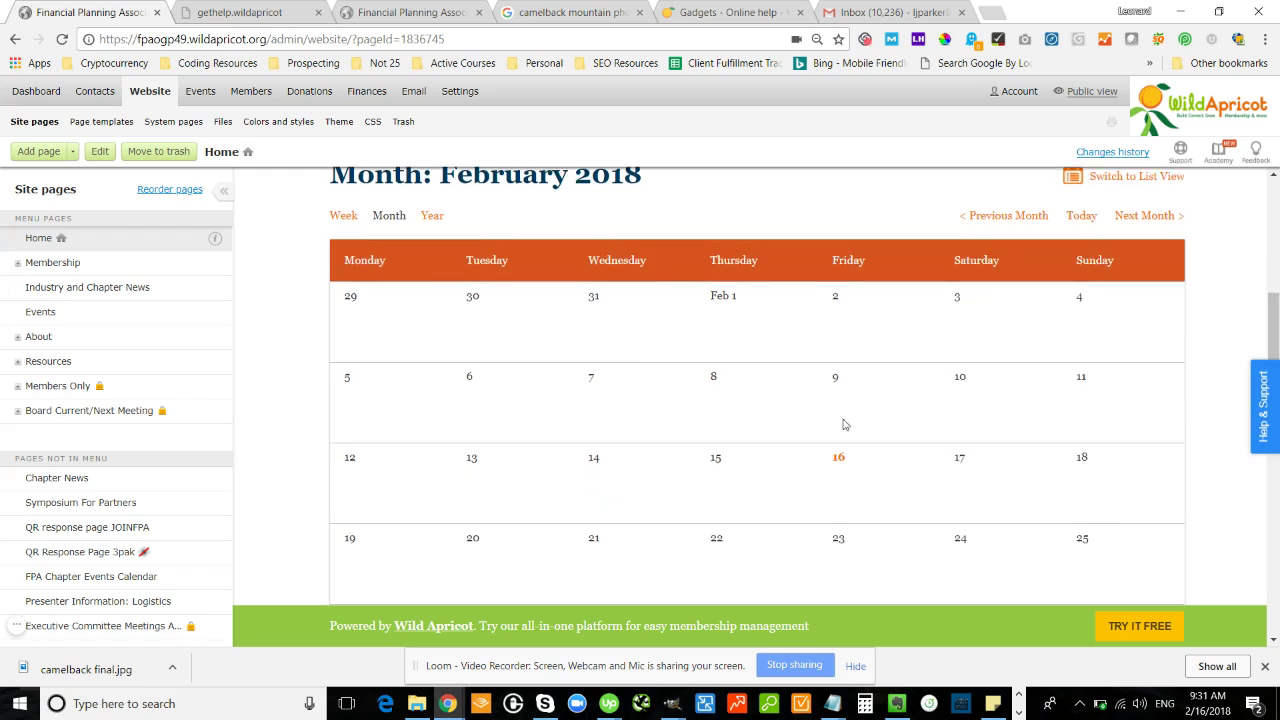
{"action": "scroll", "coordinate": [601, 419], "scroll_direction": "up", "scroll_amount": 4}
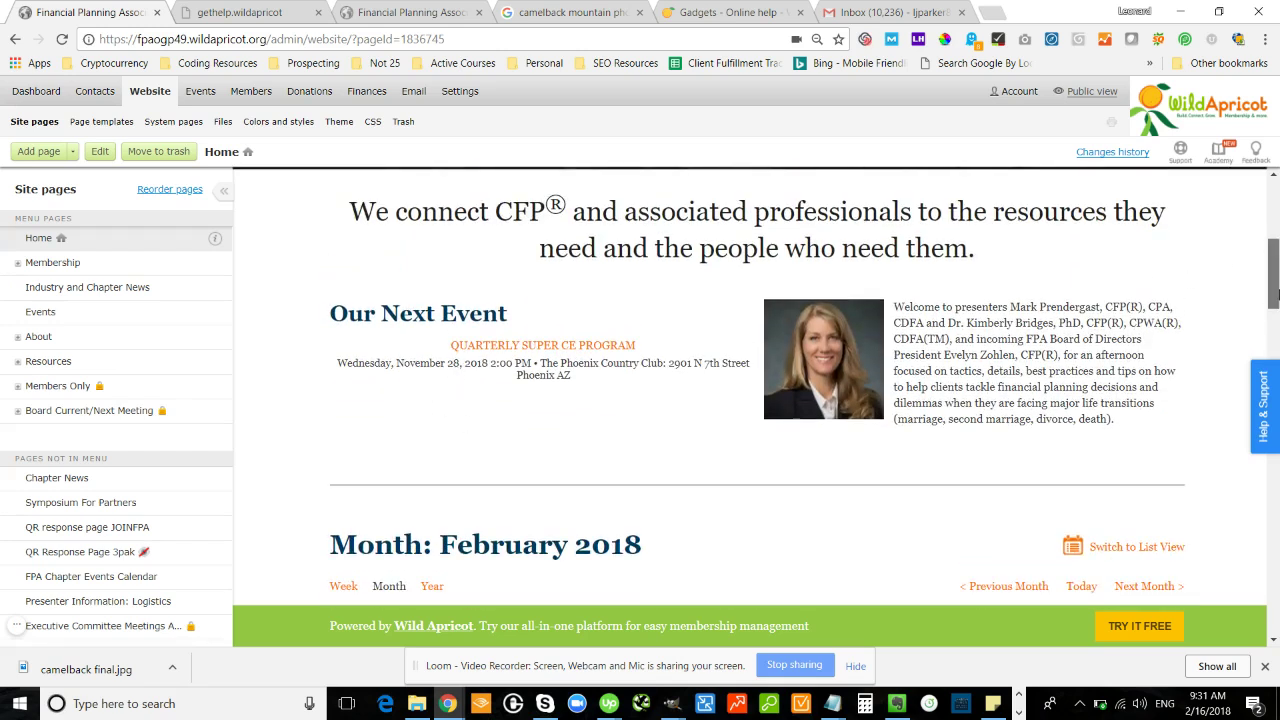
{"action": "left_click_drag", "start_coordinate": [1275, 287], "coordinate": [1276, 331]}
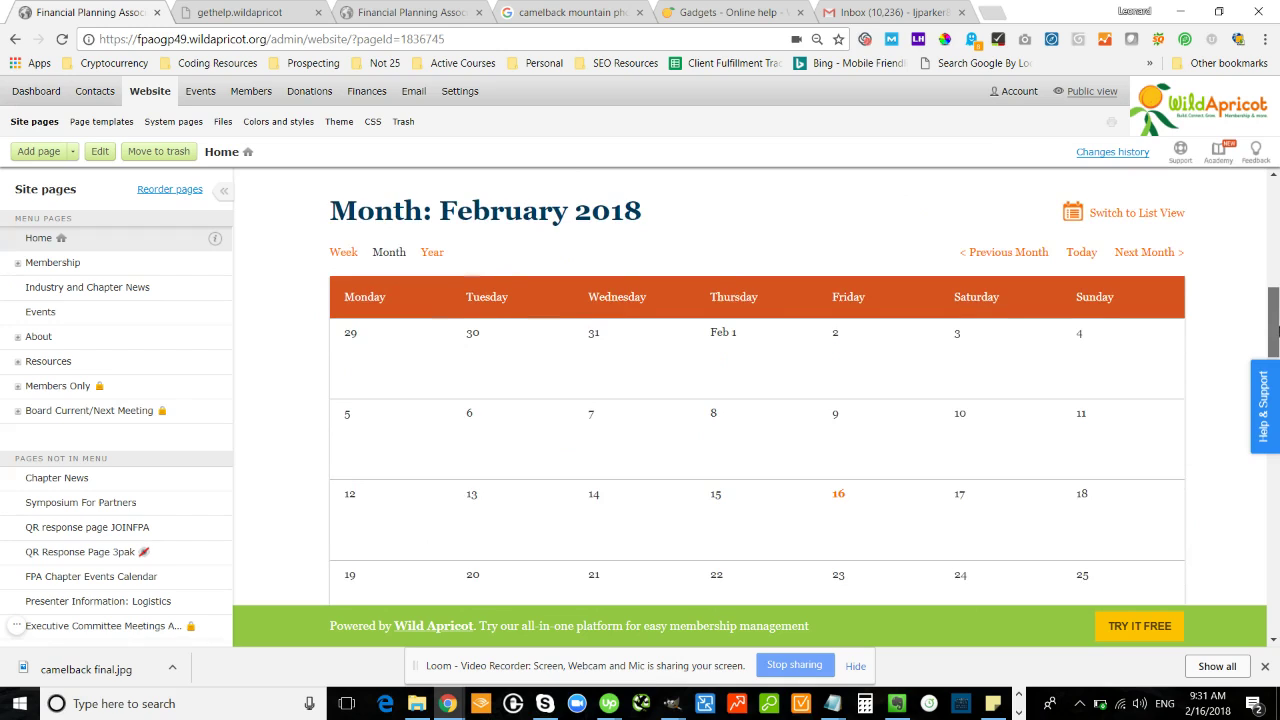
{"action": "left_click", "coordinate": [1138, 252]}
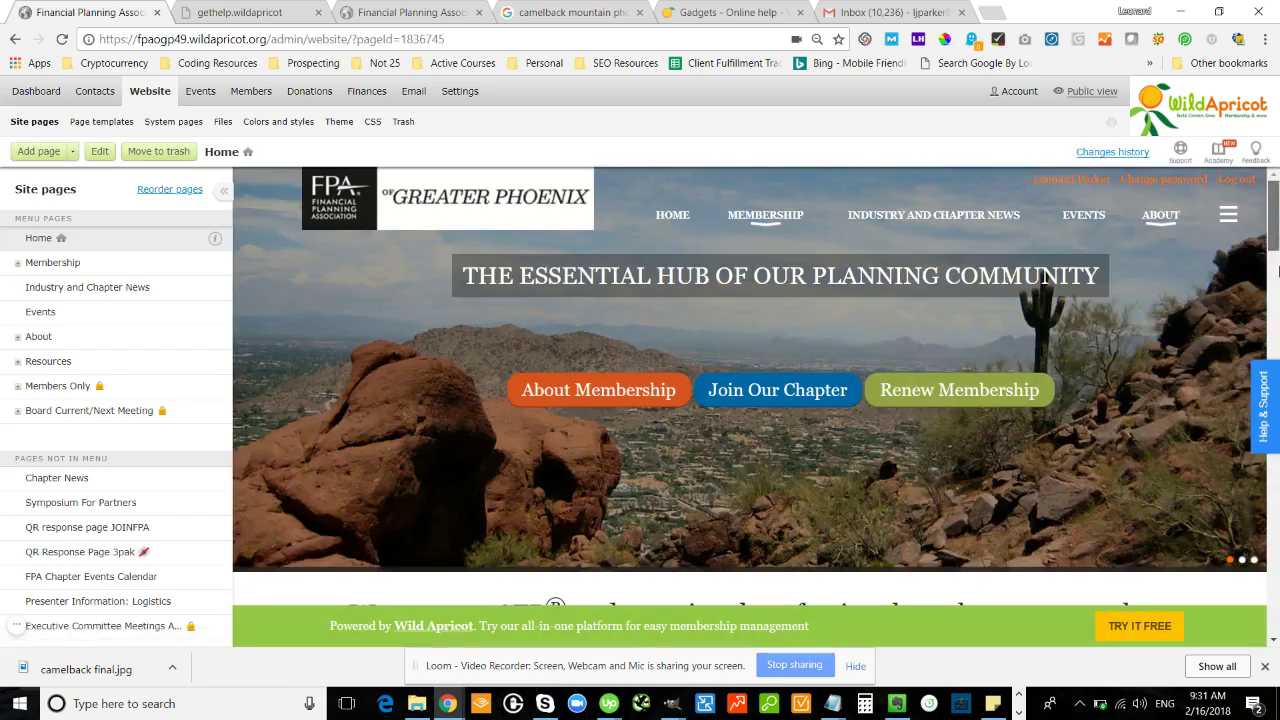
{"action": "left_click_drag", "start_coordinate": [1276, 221], "coordinate": [1276, 325]}
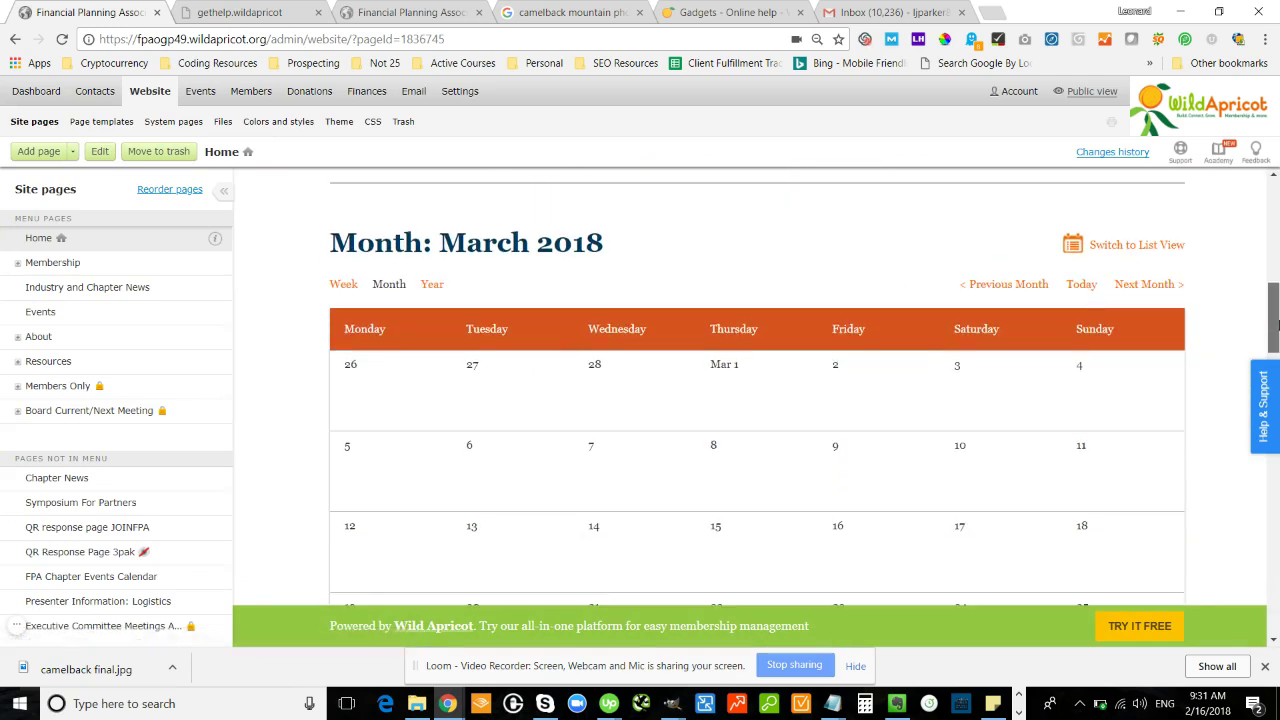
Step: View the chapter career and ambitions text below the calendar, down to the Financial Planner Lifecycle and Ambitions diagrams
{"action": "left_click_drag", "start_coordinate": [1276, 325], "coordinate": [1276, 432]}
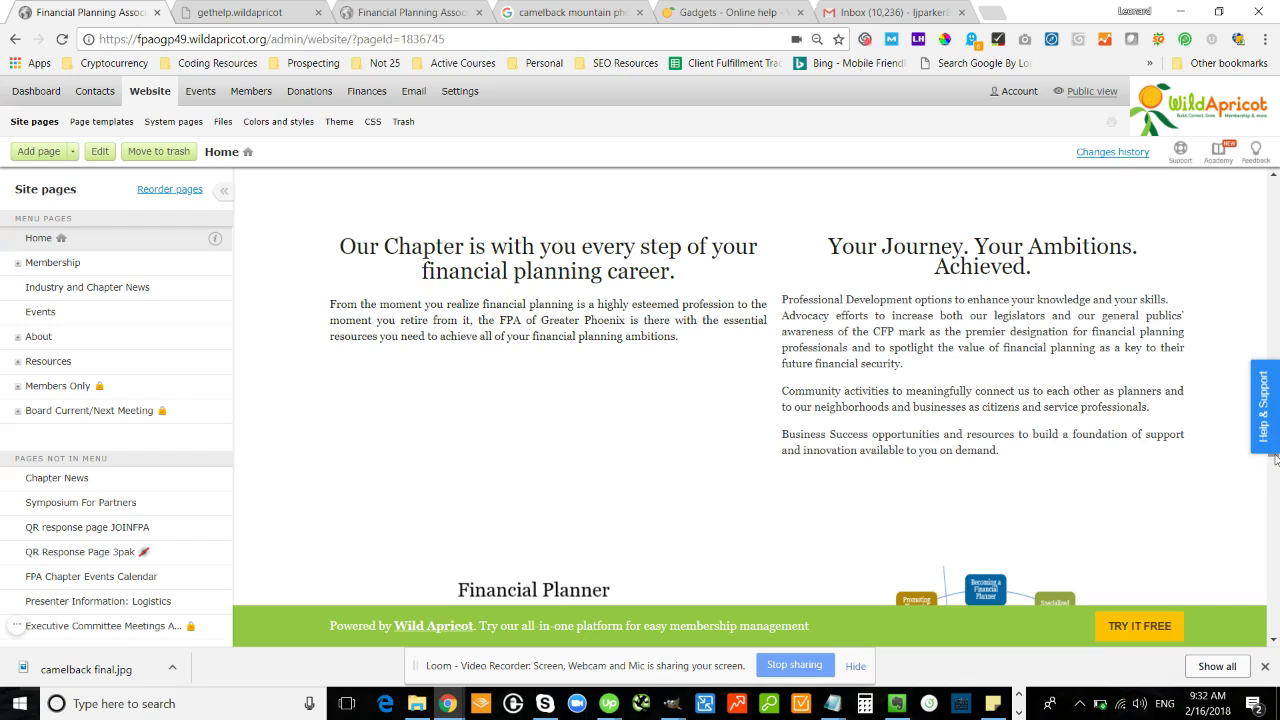
{"action": "left_click_drag", "start_coordinate": [1275, 458], "coordinate": [1277, 512]}
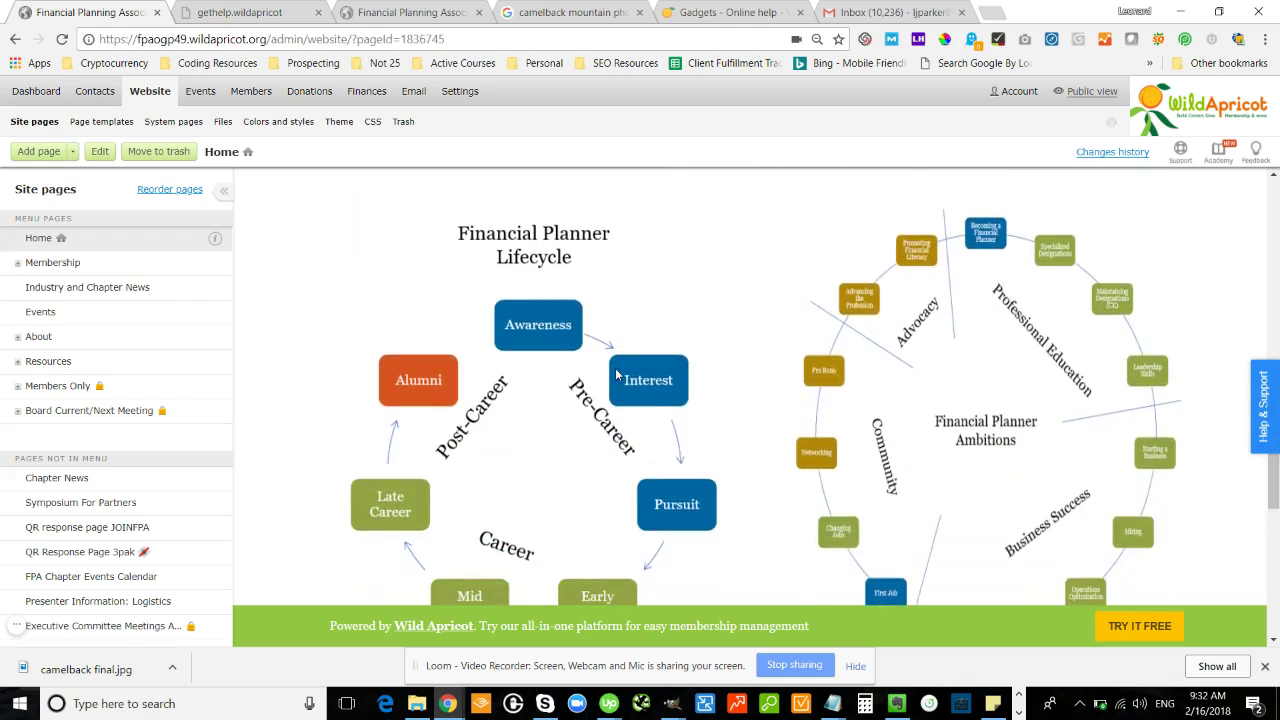